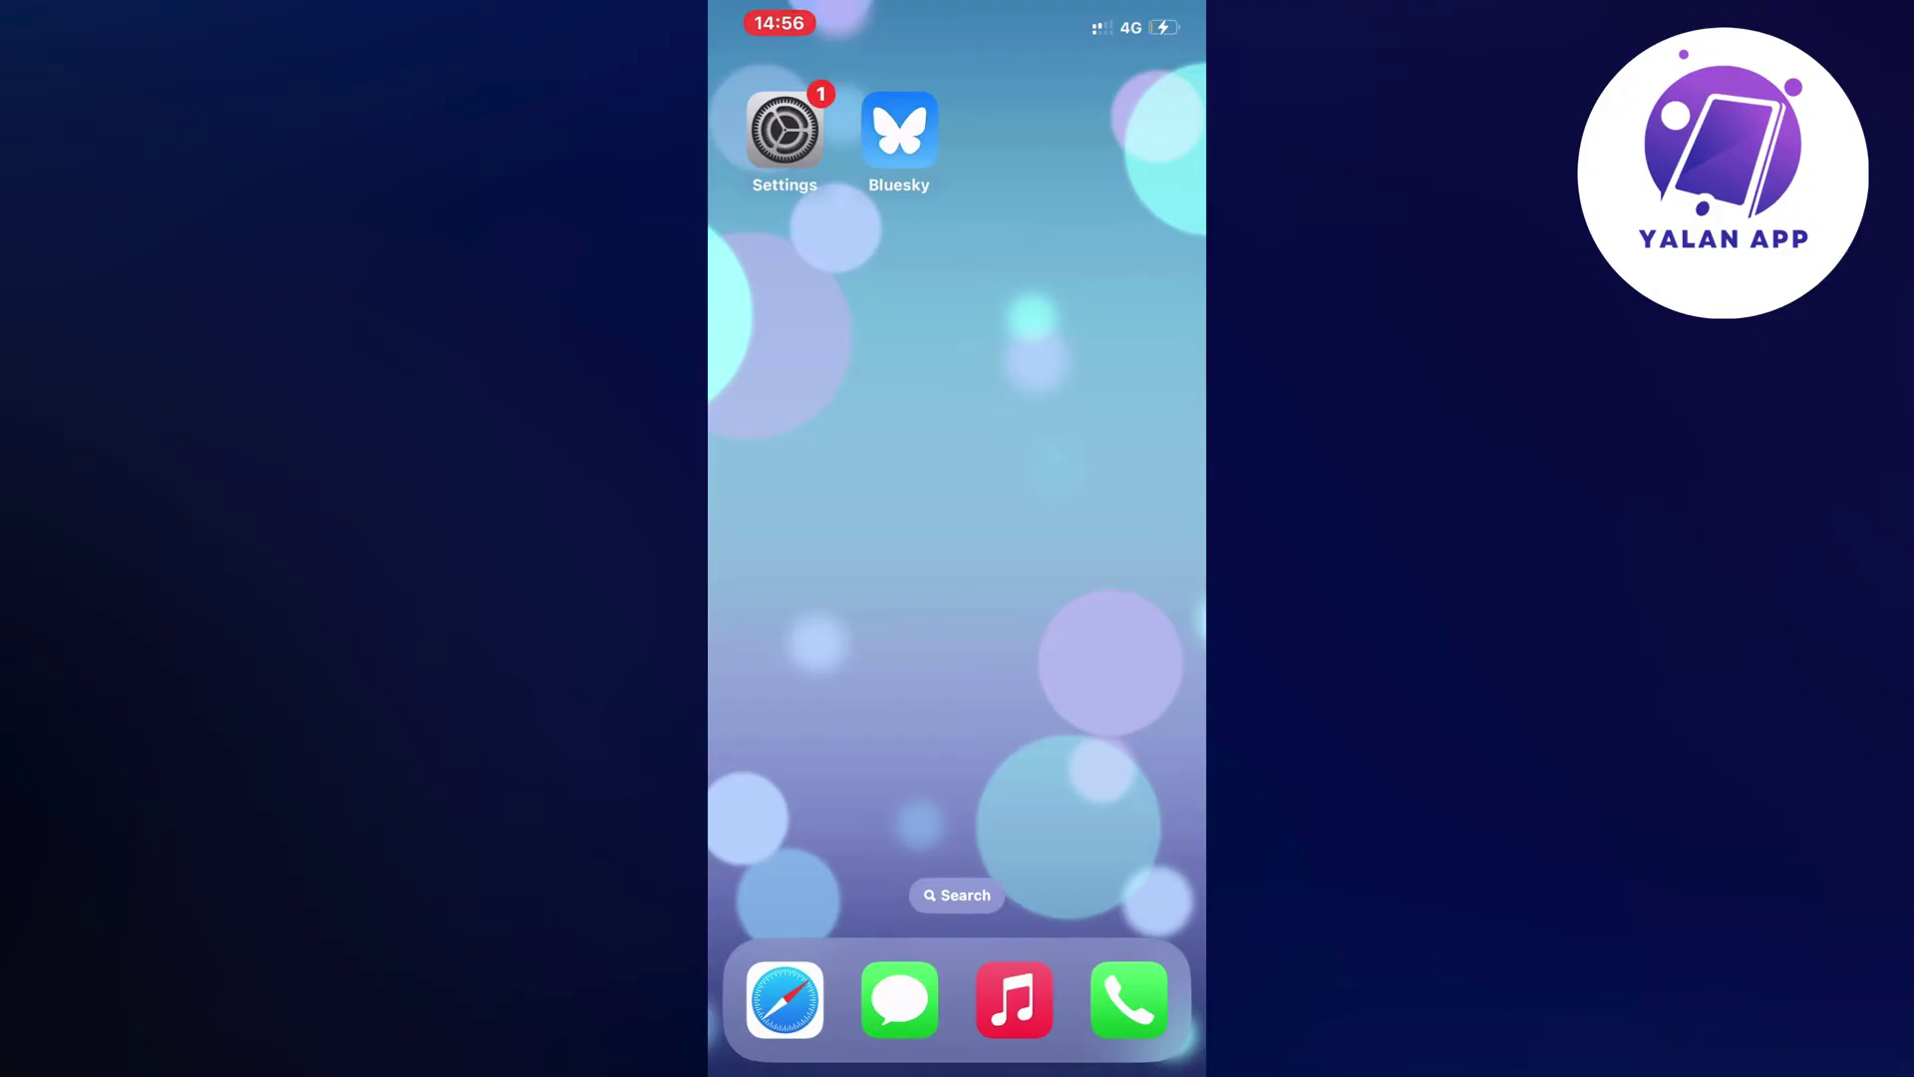
Leave the Wi-Fi page for the main Settings list and open General
{"action": "left_click", "coordinate": [784, 132]}
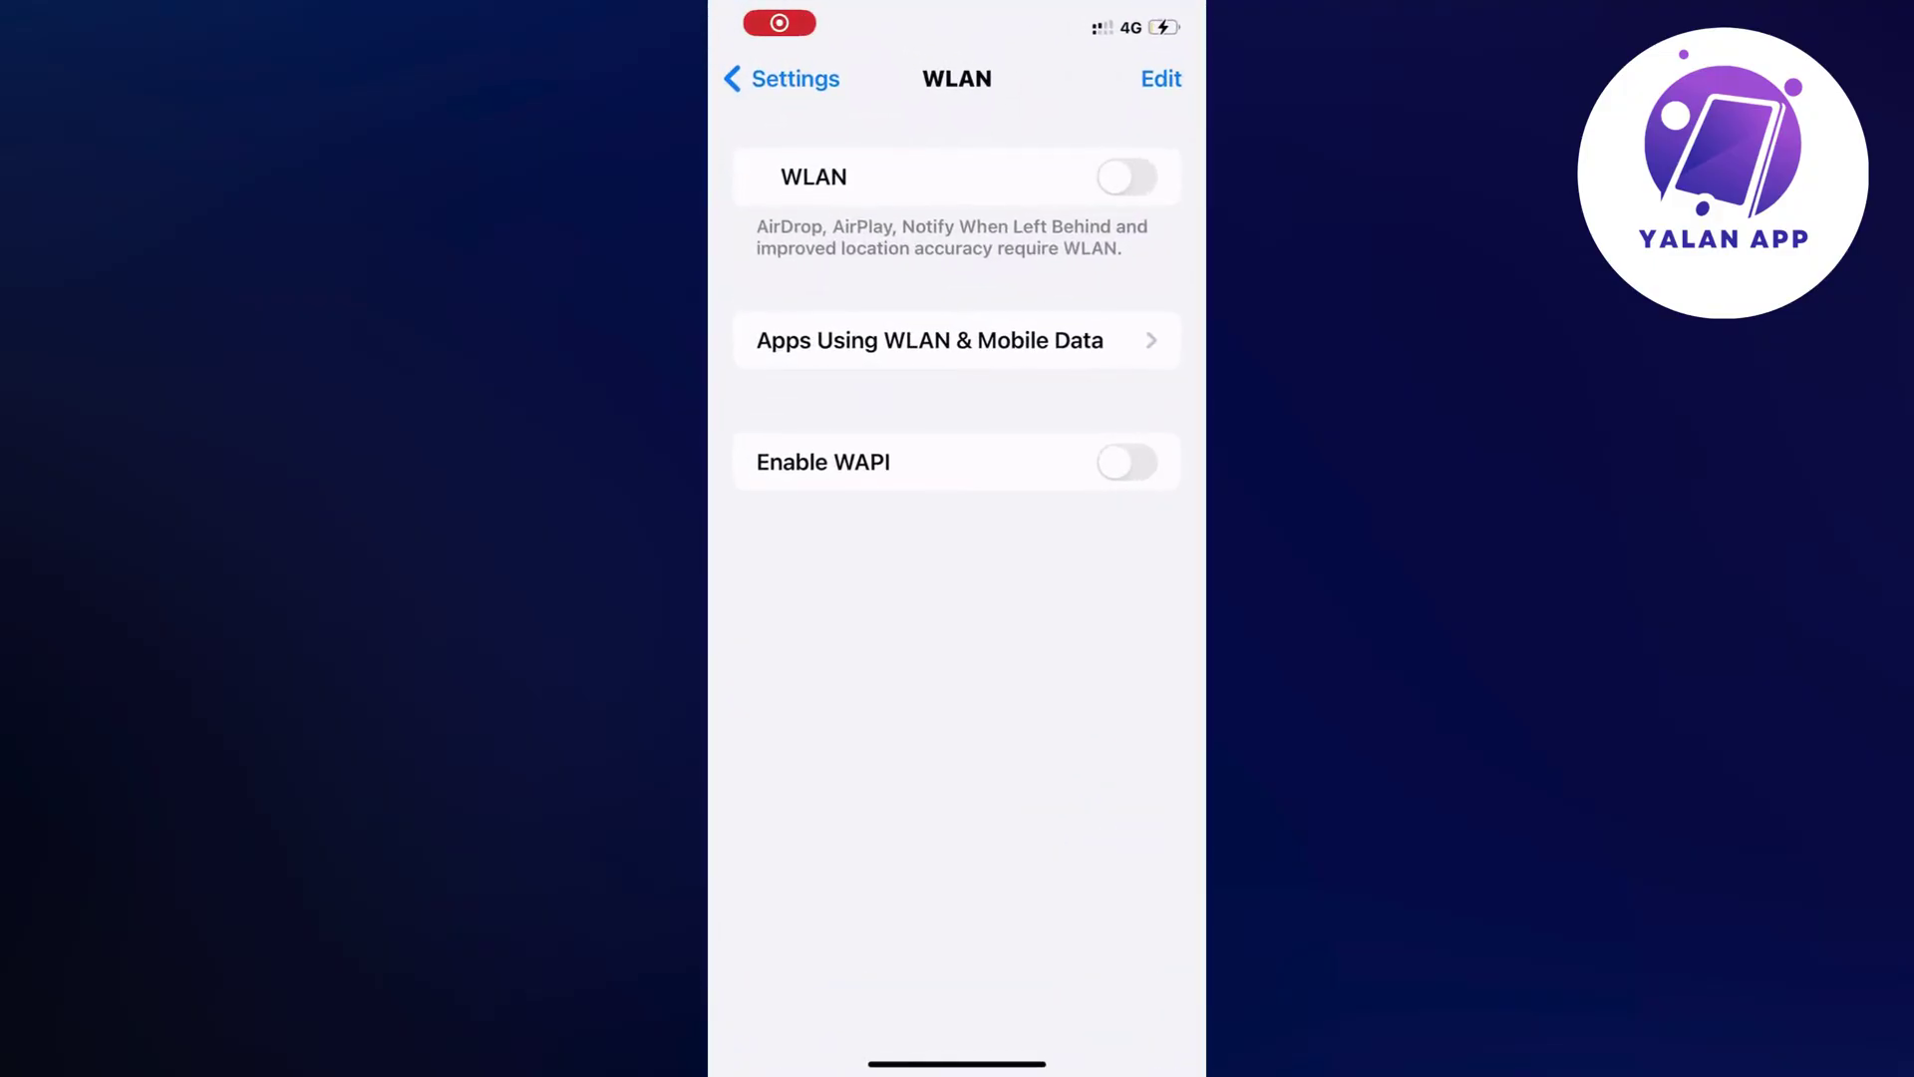
{"action": "left_click", "coordinate": [793, 81]}
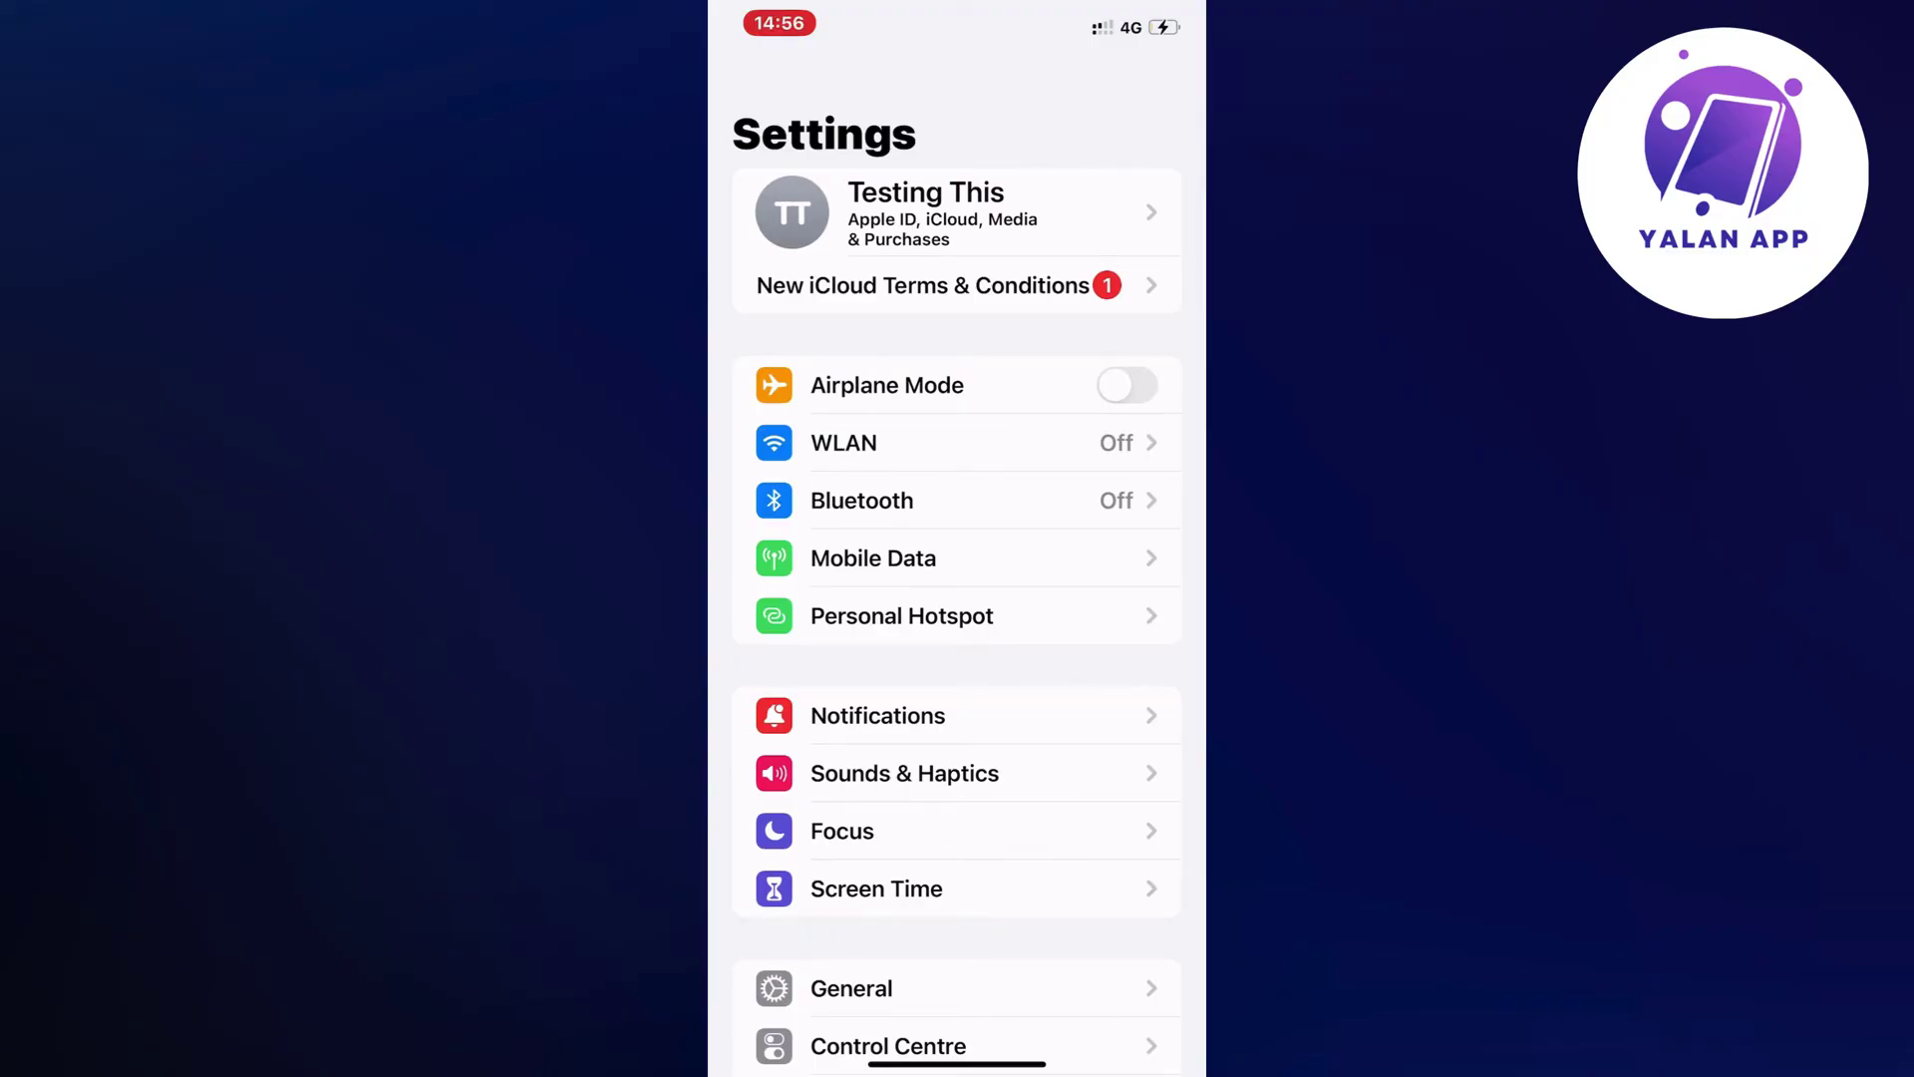
{"action": "scroll", "coordinate": [958, 598], "scroll_direction": "down", "scroll_amount": 3}
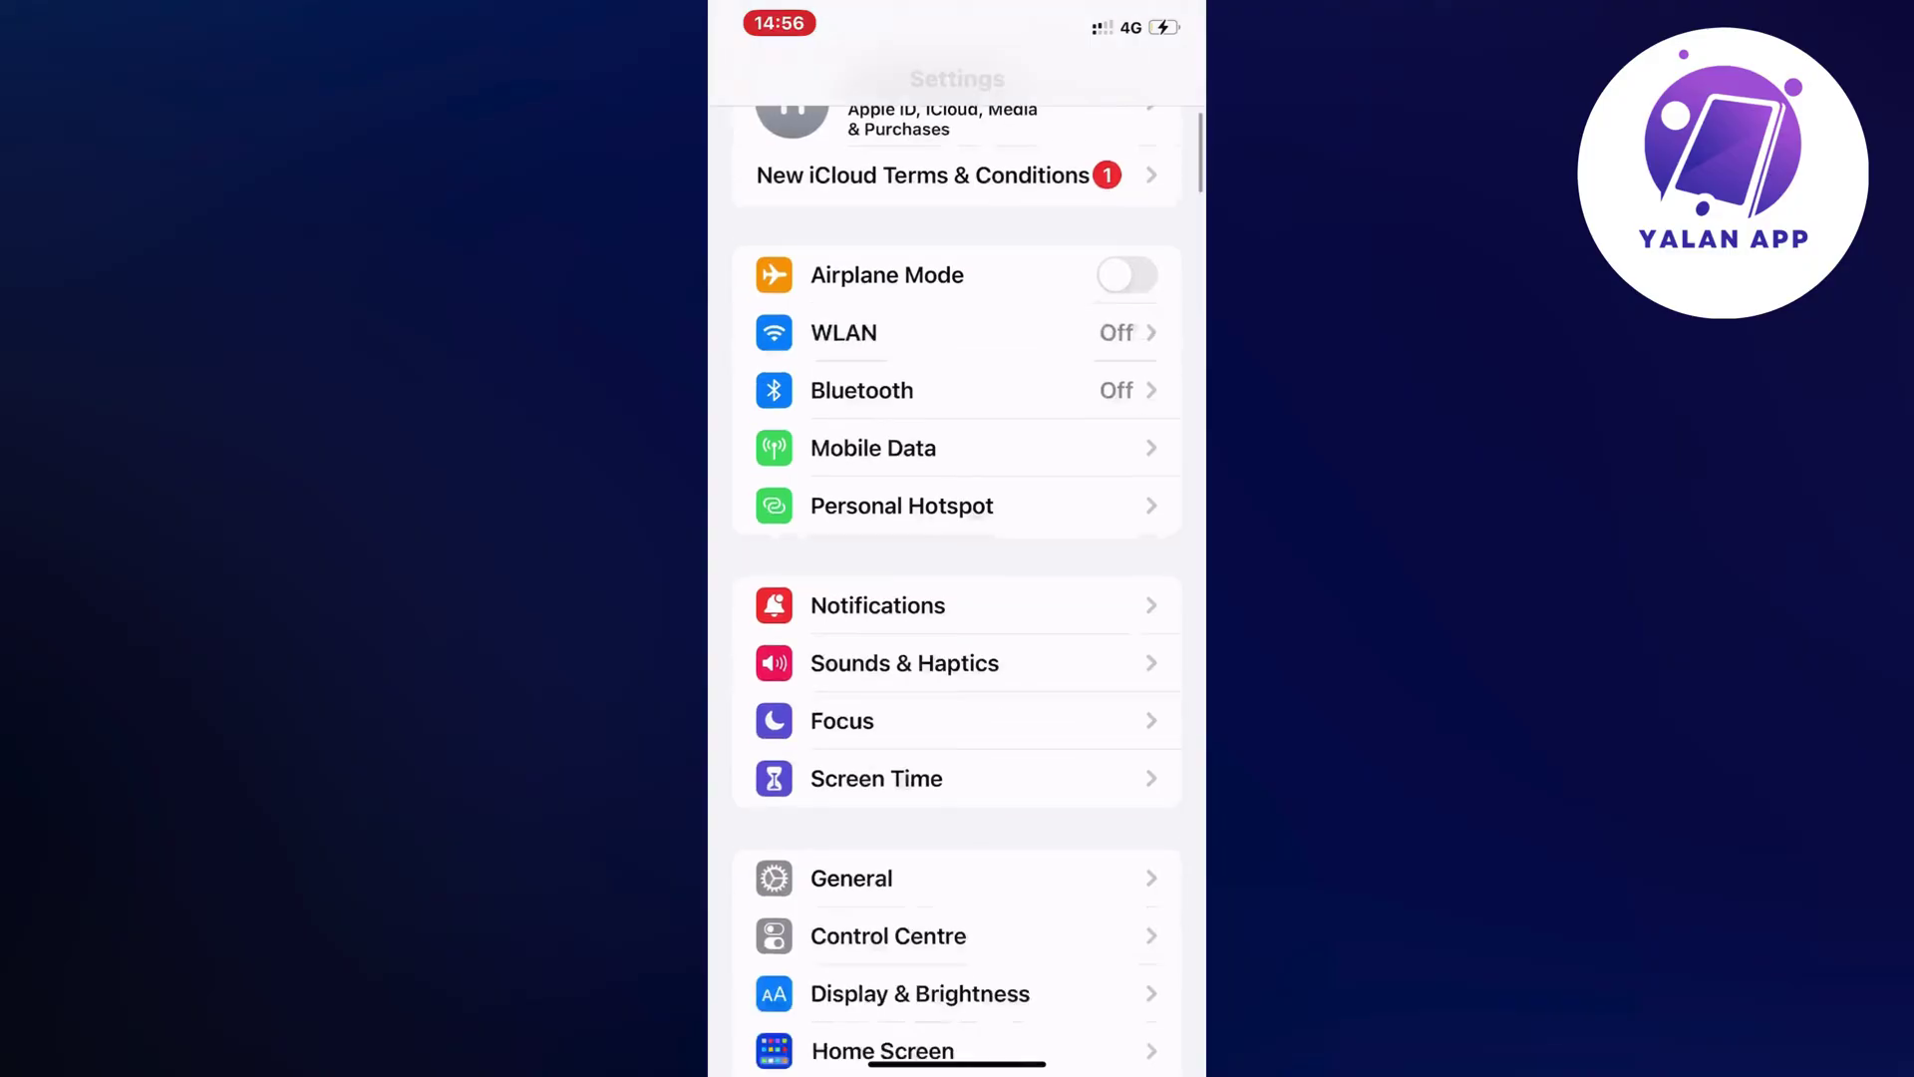
{"action": "left_click", "coordinate": [851, 547]}
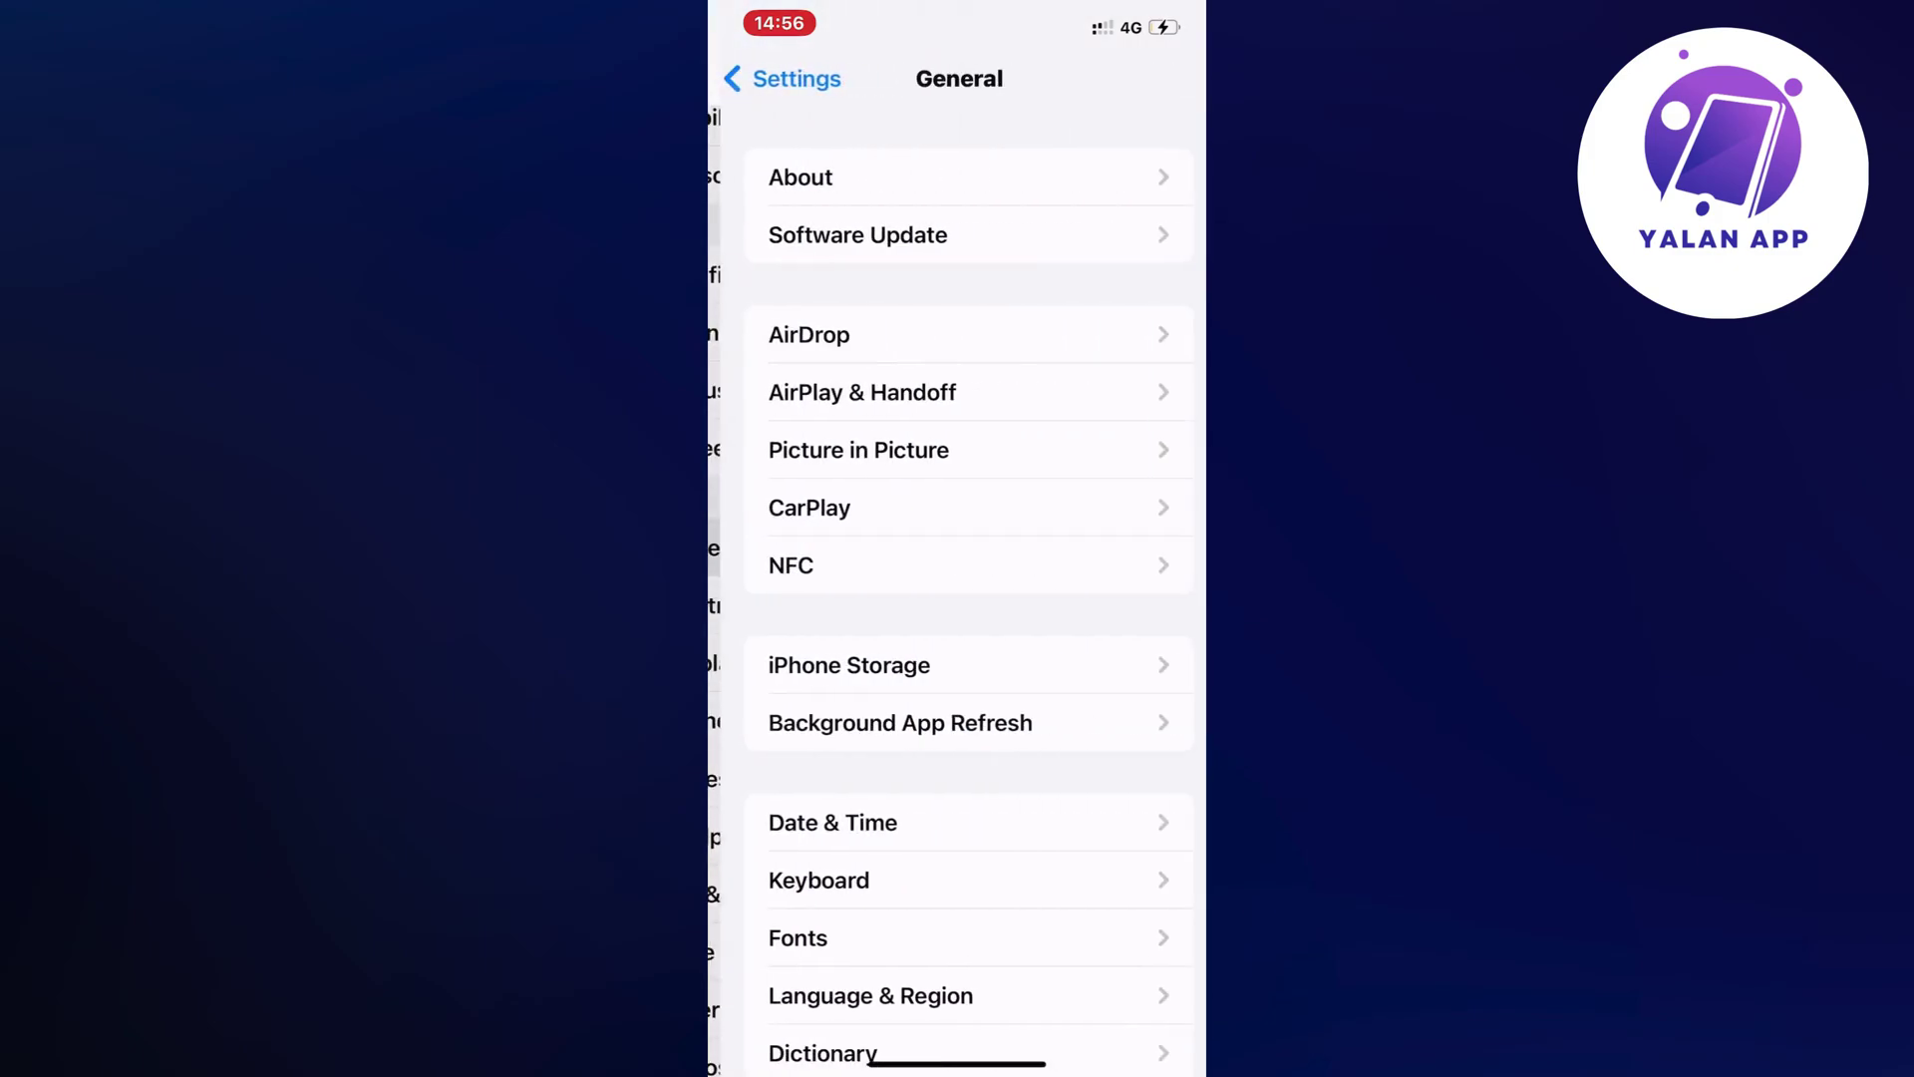
{"action": "scroll", "coordinate": [957, 599], "scroll_direction": "down", "scroll_amount": 1}
Open iPhone Storage, which shows 231.6 of 256 GB used and two recommendations
{"action": "left_click", "coordinate": [837, 530]}
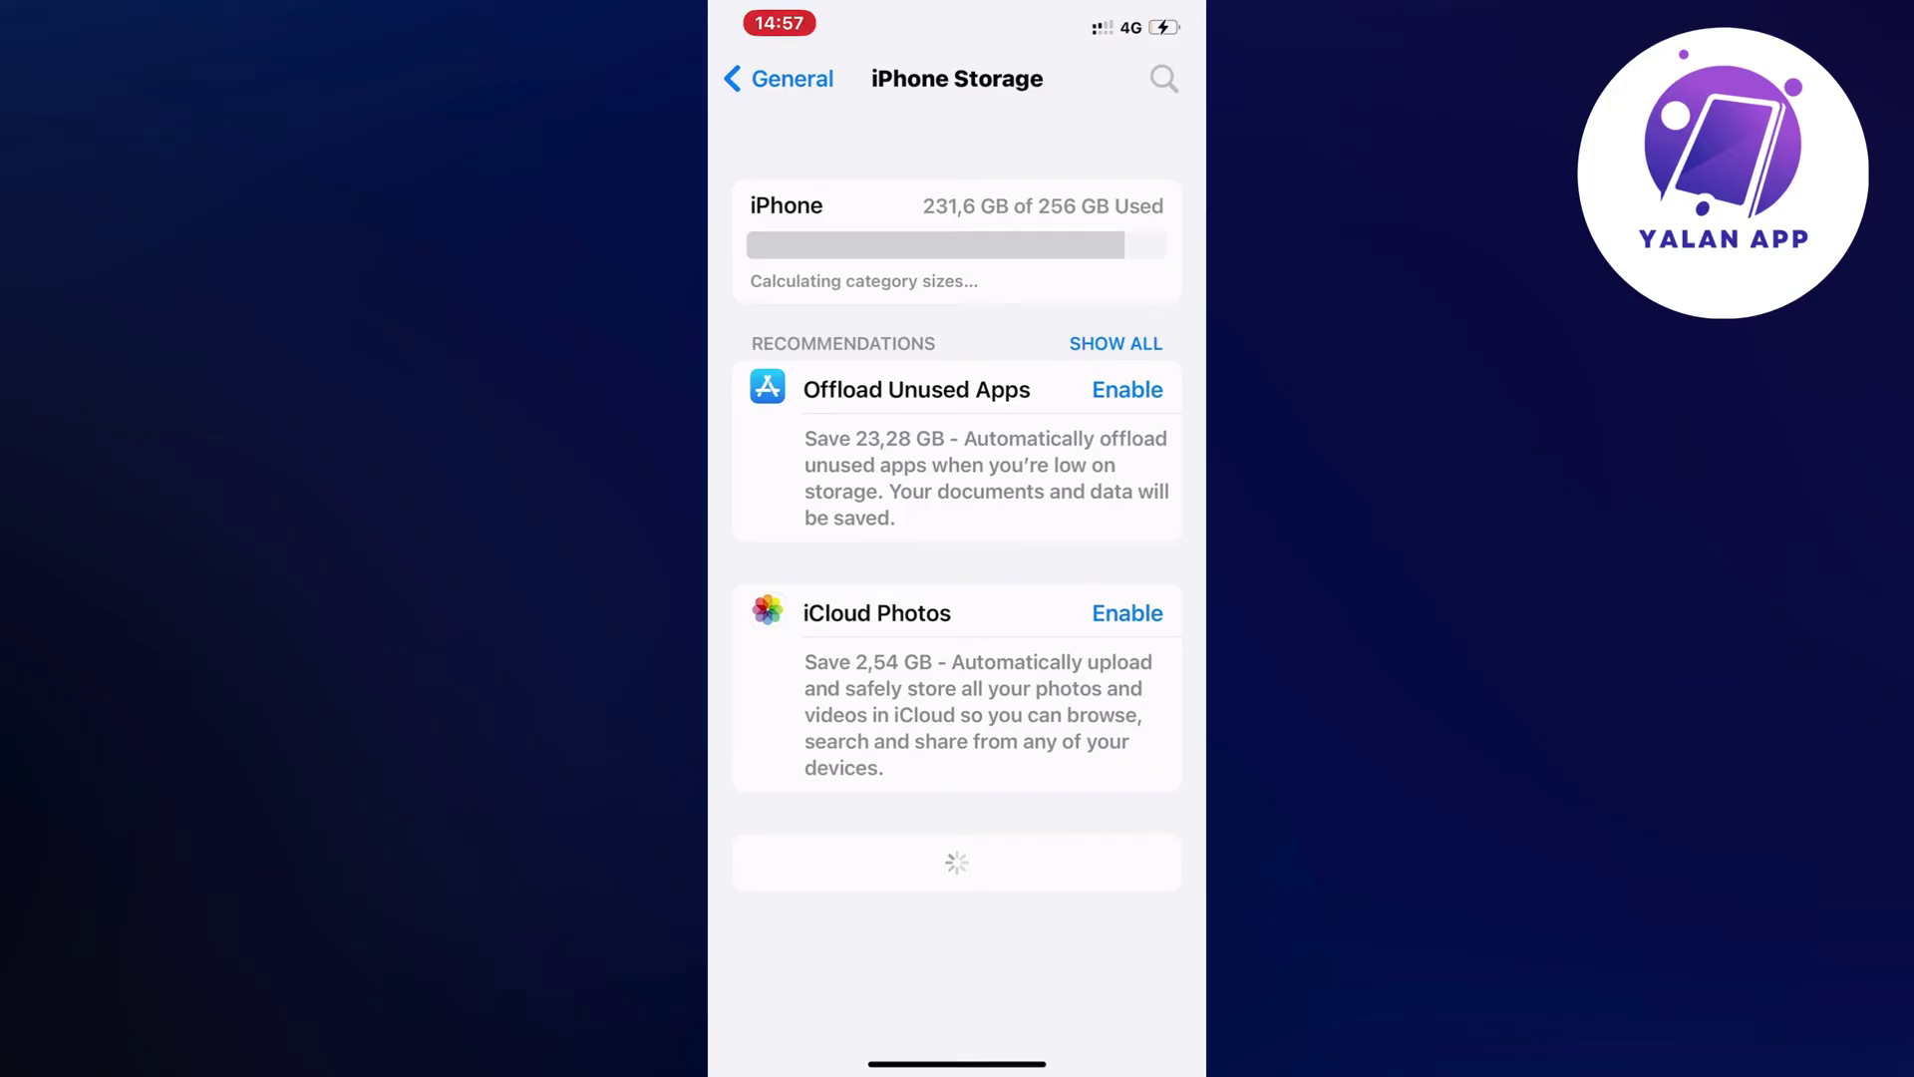
{"action": "scroll", "coordinate": [957, 600], "scroll_direction": "down", "scroll_amount": 5}
{"action": "scroll", "coordinate": [958, 599], "scroll_direction": "down", "scroll_amount": 1}
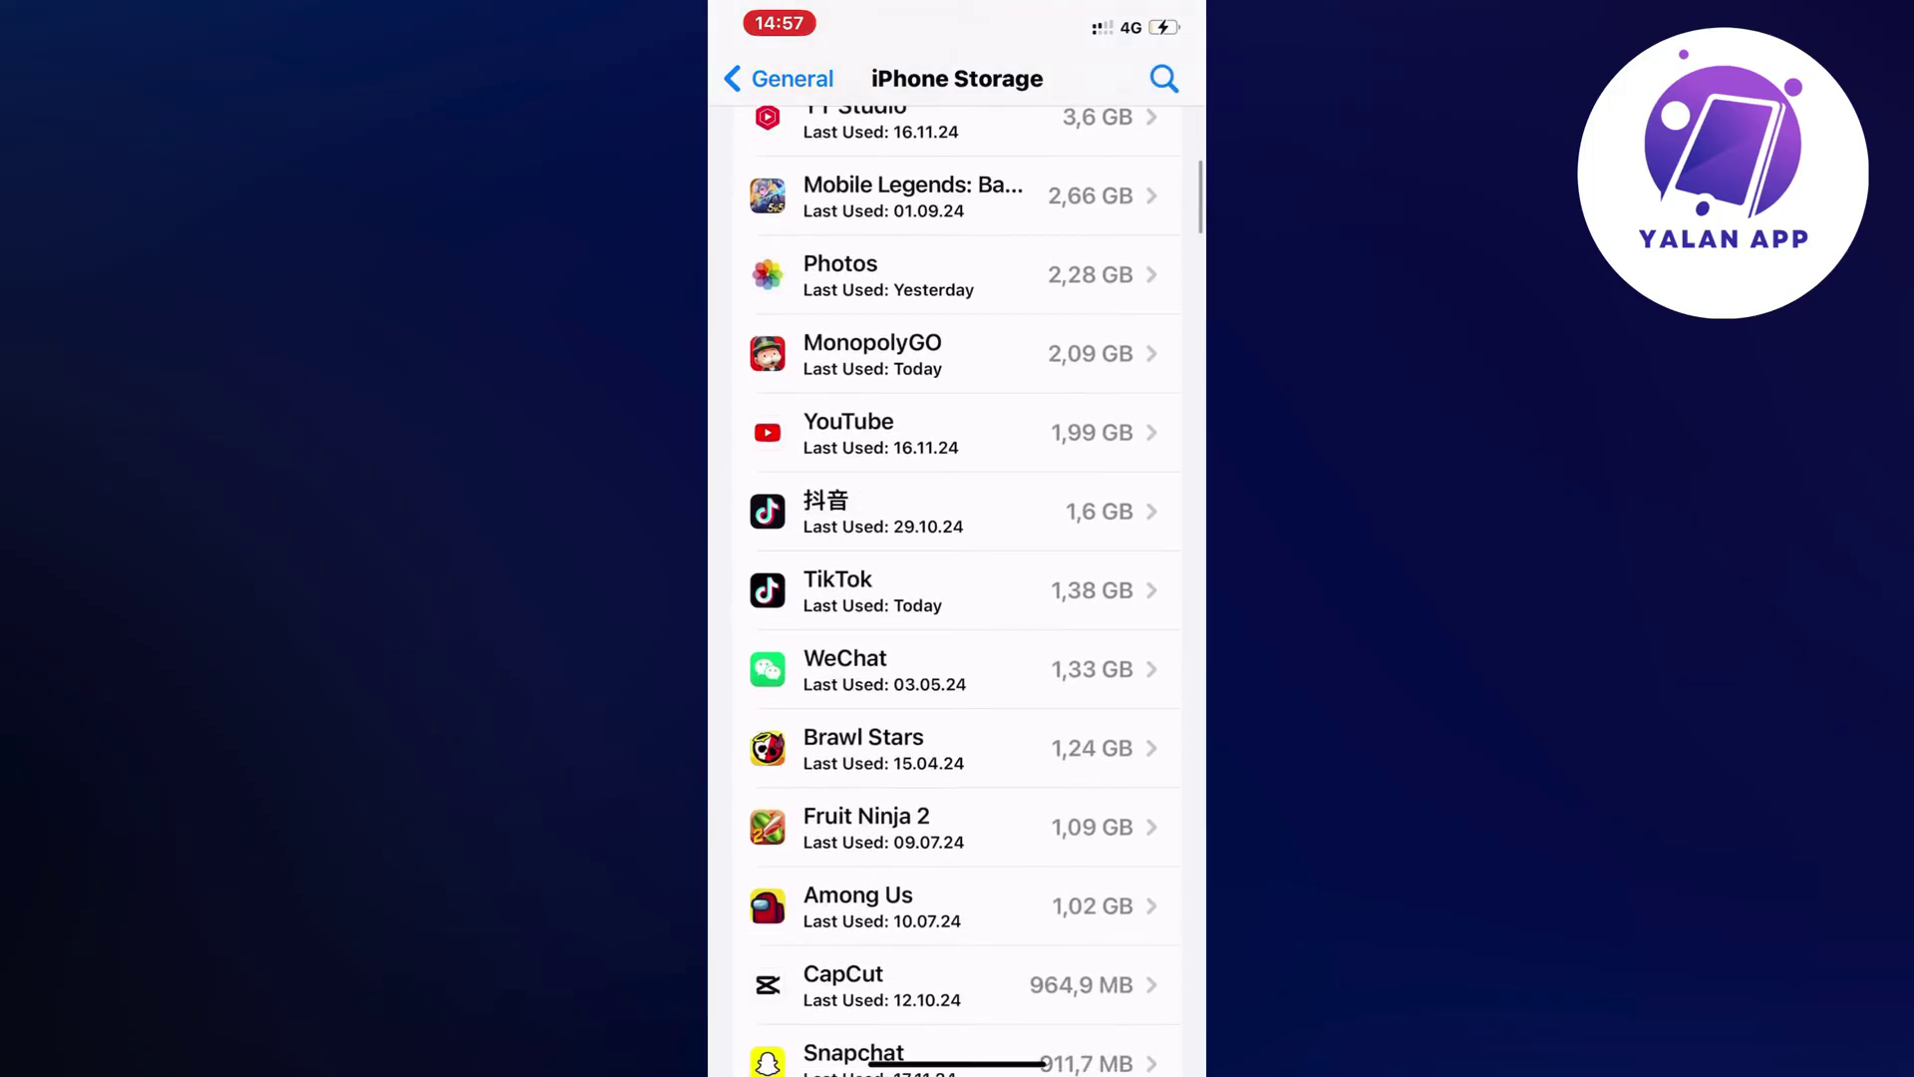
{"action": "scroll", "coordinate": [957, 599], "scroll_direction": "up", "scroll_amount": 2}
{"action": "scroll", "coordinate": [957, 598], "scroll_direction": "down", "scroll_amount": 5}
{"action": "scroll", "coordinate": [958, 599], "scroll_direction": "down", "scroll_amount": 3}
{"action": "scroll", "coordinate": [957, 598], "scroll_direction": "down", "scroll_amount": 2}
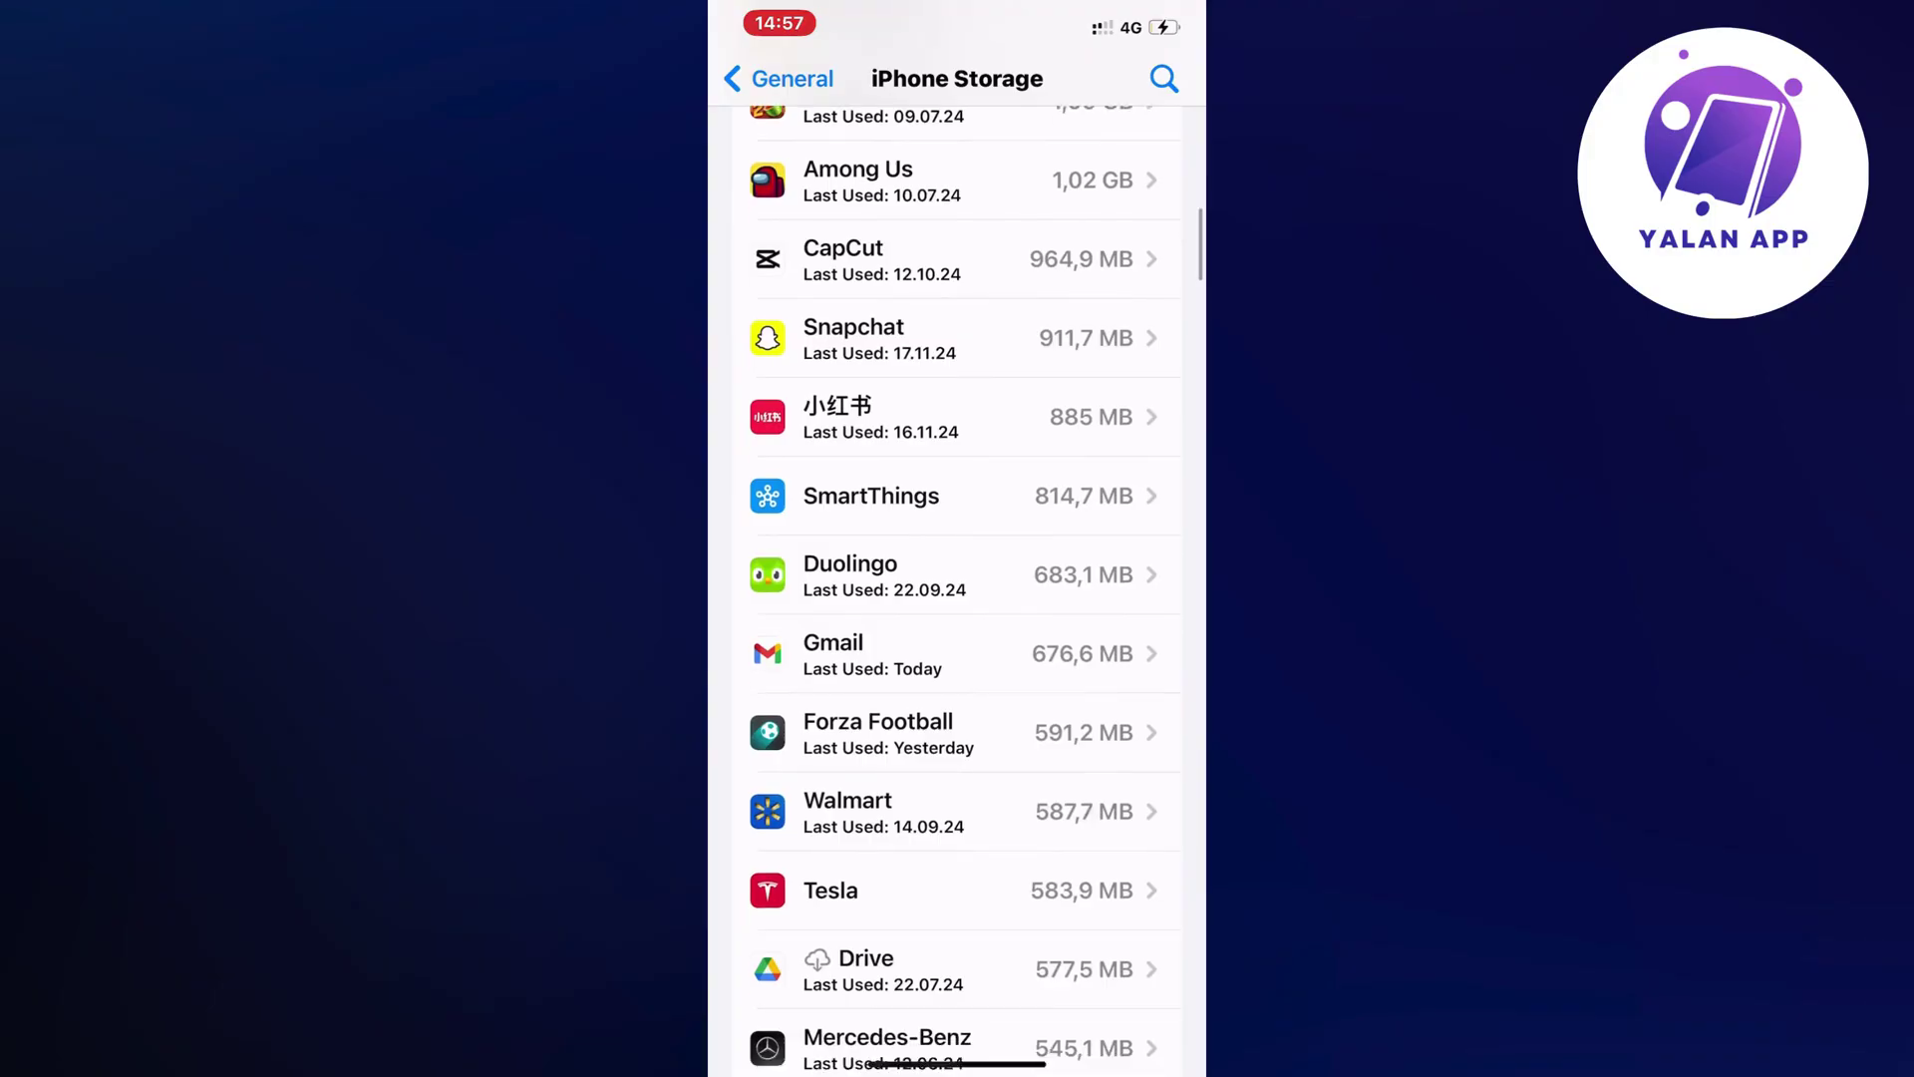
{"action": "scroll", "coordinate": [957, 599], "scroll_direction": "down", "scroll_amount": 5}
{"action": "scroll", "coordinate": [957, 598], "scroll_direction": "down", "scroll_amount": 4}
{"action": "scroll", "coordinate": [958, 598], "scroll_direction": "down", "scroll_amount": 2}
{"action": "scroll", "coordinate": [957, 598], "scroll_direction": "down", "scroll_amount": 5}
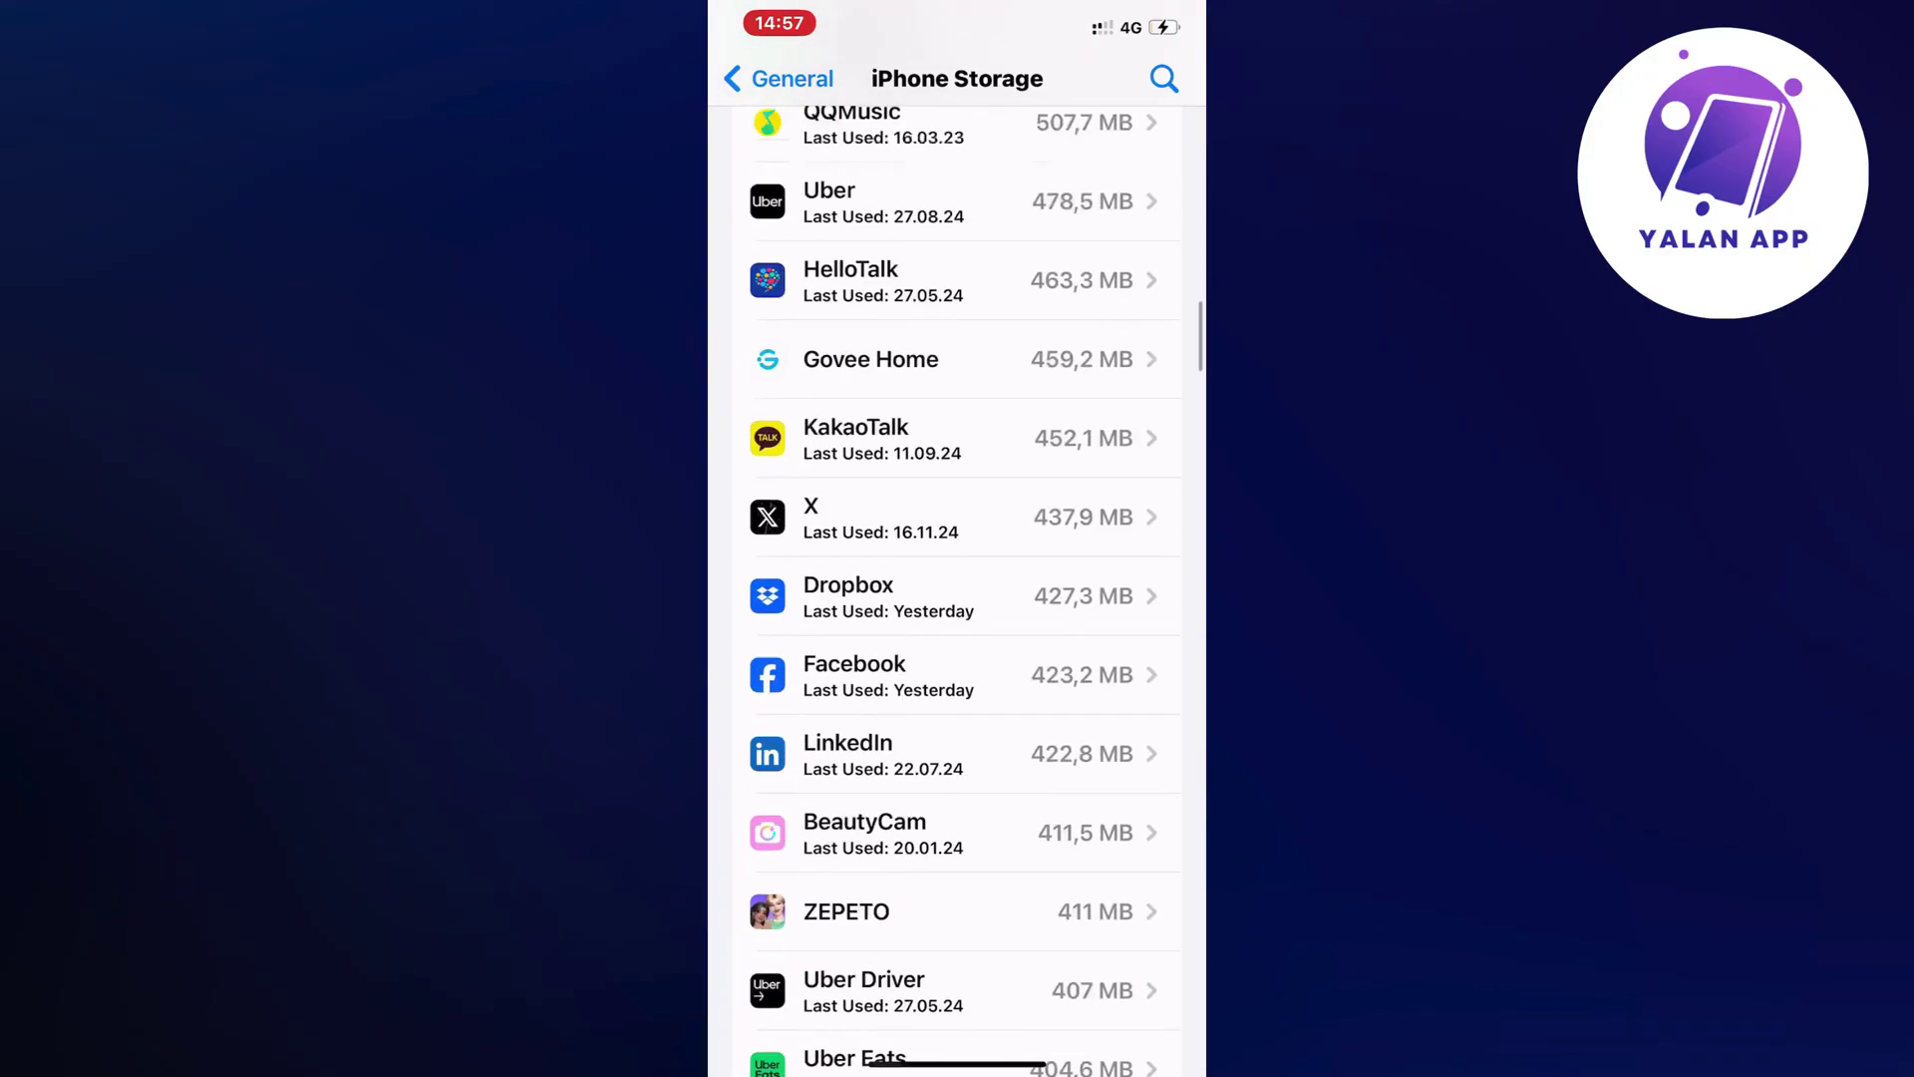
{"action": "scroll", "coordinate": [958, 598], "scroll_direction": "down", "scroll_amount": 4}
{"action": "scroll", "coordinate": [958, 598], "scroll_direction": "down", "scroll_amount": 5}
{"action": "scroll", "coordinate": [957, 599], "scroll_direction": "down", "scroll_amount": 4}
{"action": "scroll", "coordinate": [957, 598], "scroll_direction": "down", "scroll_amount": 3}
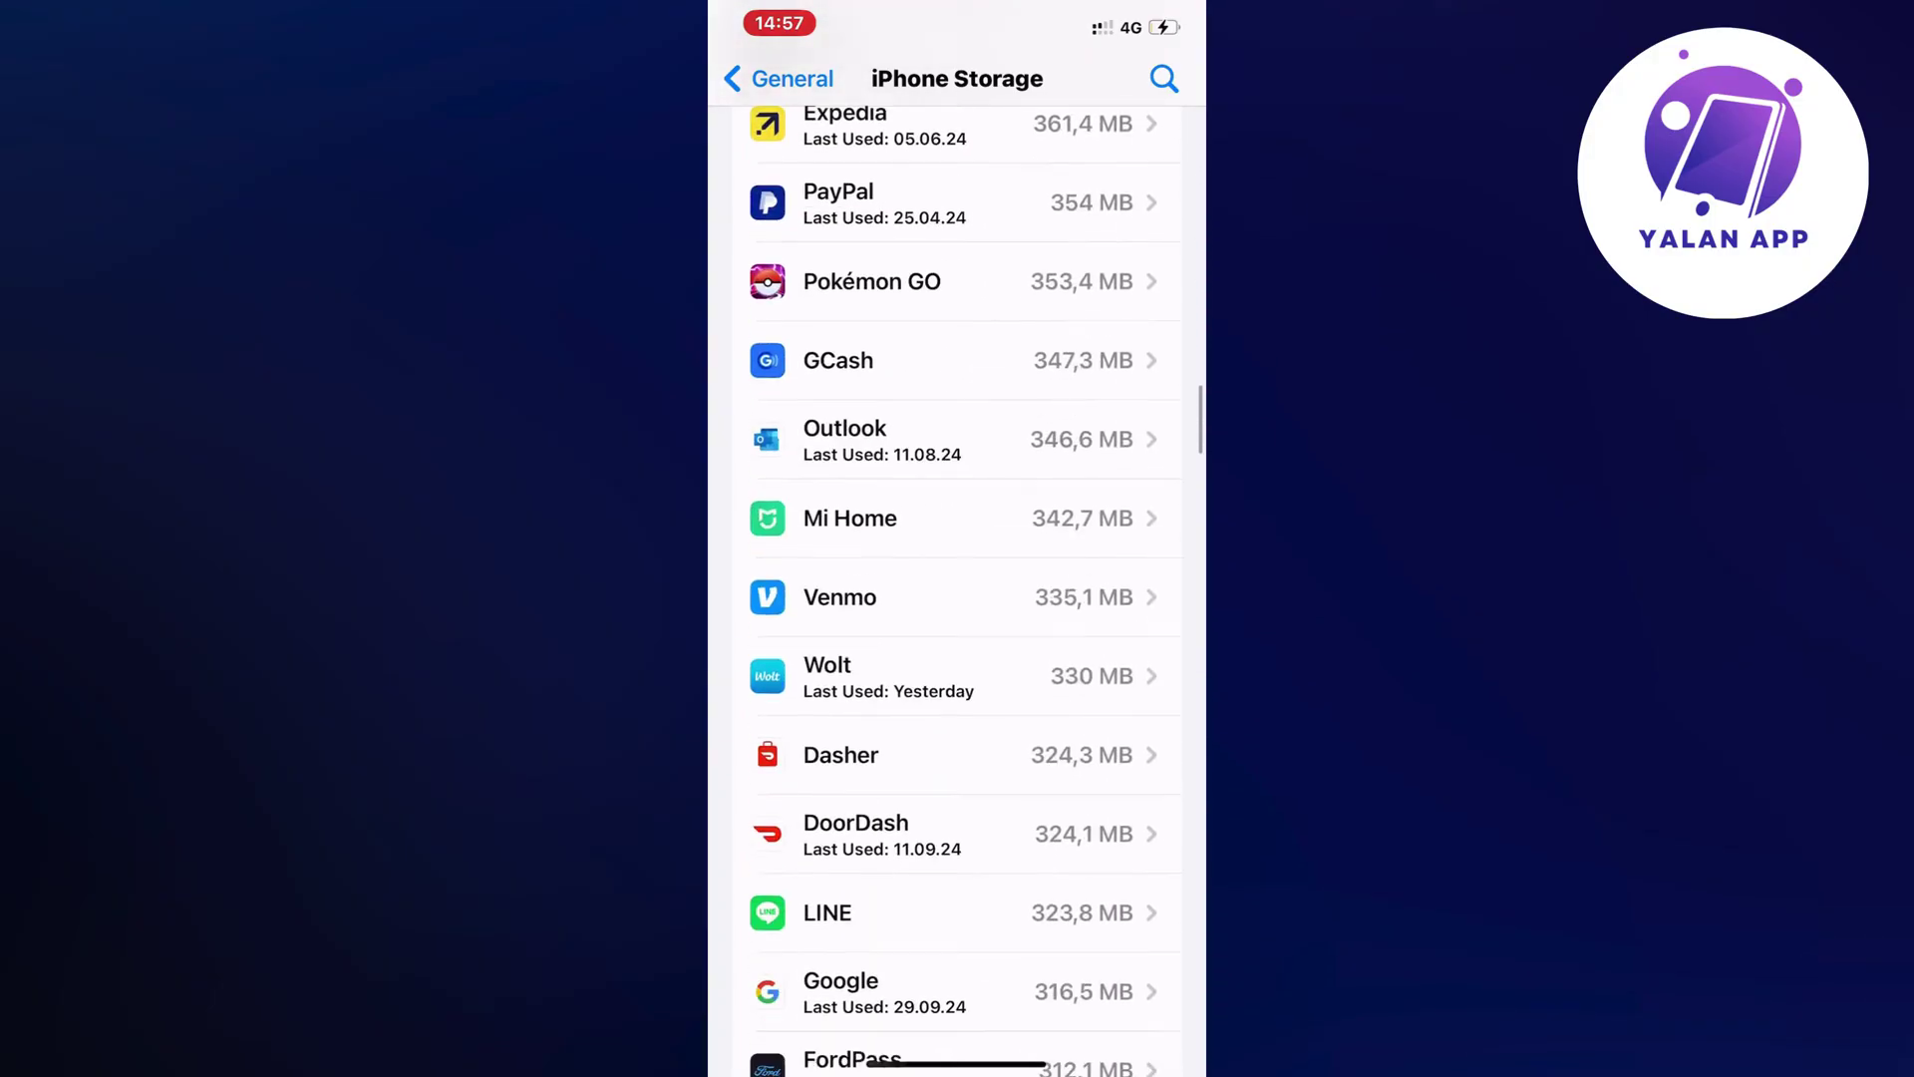
{"action": "scroll", "coordinate": [957, 599], "scroll_direction": "down", "scroll_amount": 5}
{"action": "scroll", "coordinate": [957, 598], "scroll_direction": "down", "scroll_amount": 3}
{"action": "scroll", "coordinate": [958, 599], "scroll_direction": "down", "scroll_amount": 5}
{"action": "scroll", "coordinate": [958, 598], "scroll_direction": "down", "scroll_amount": 4}
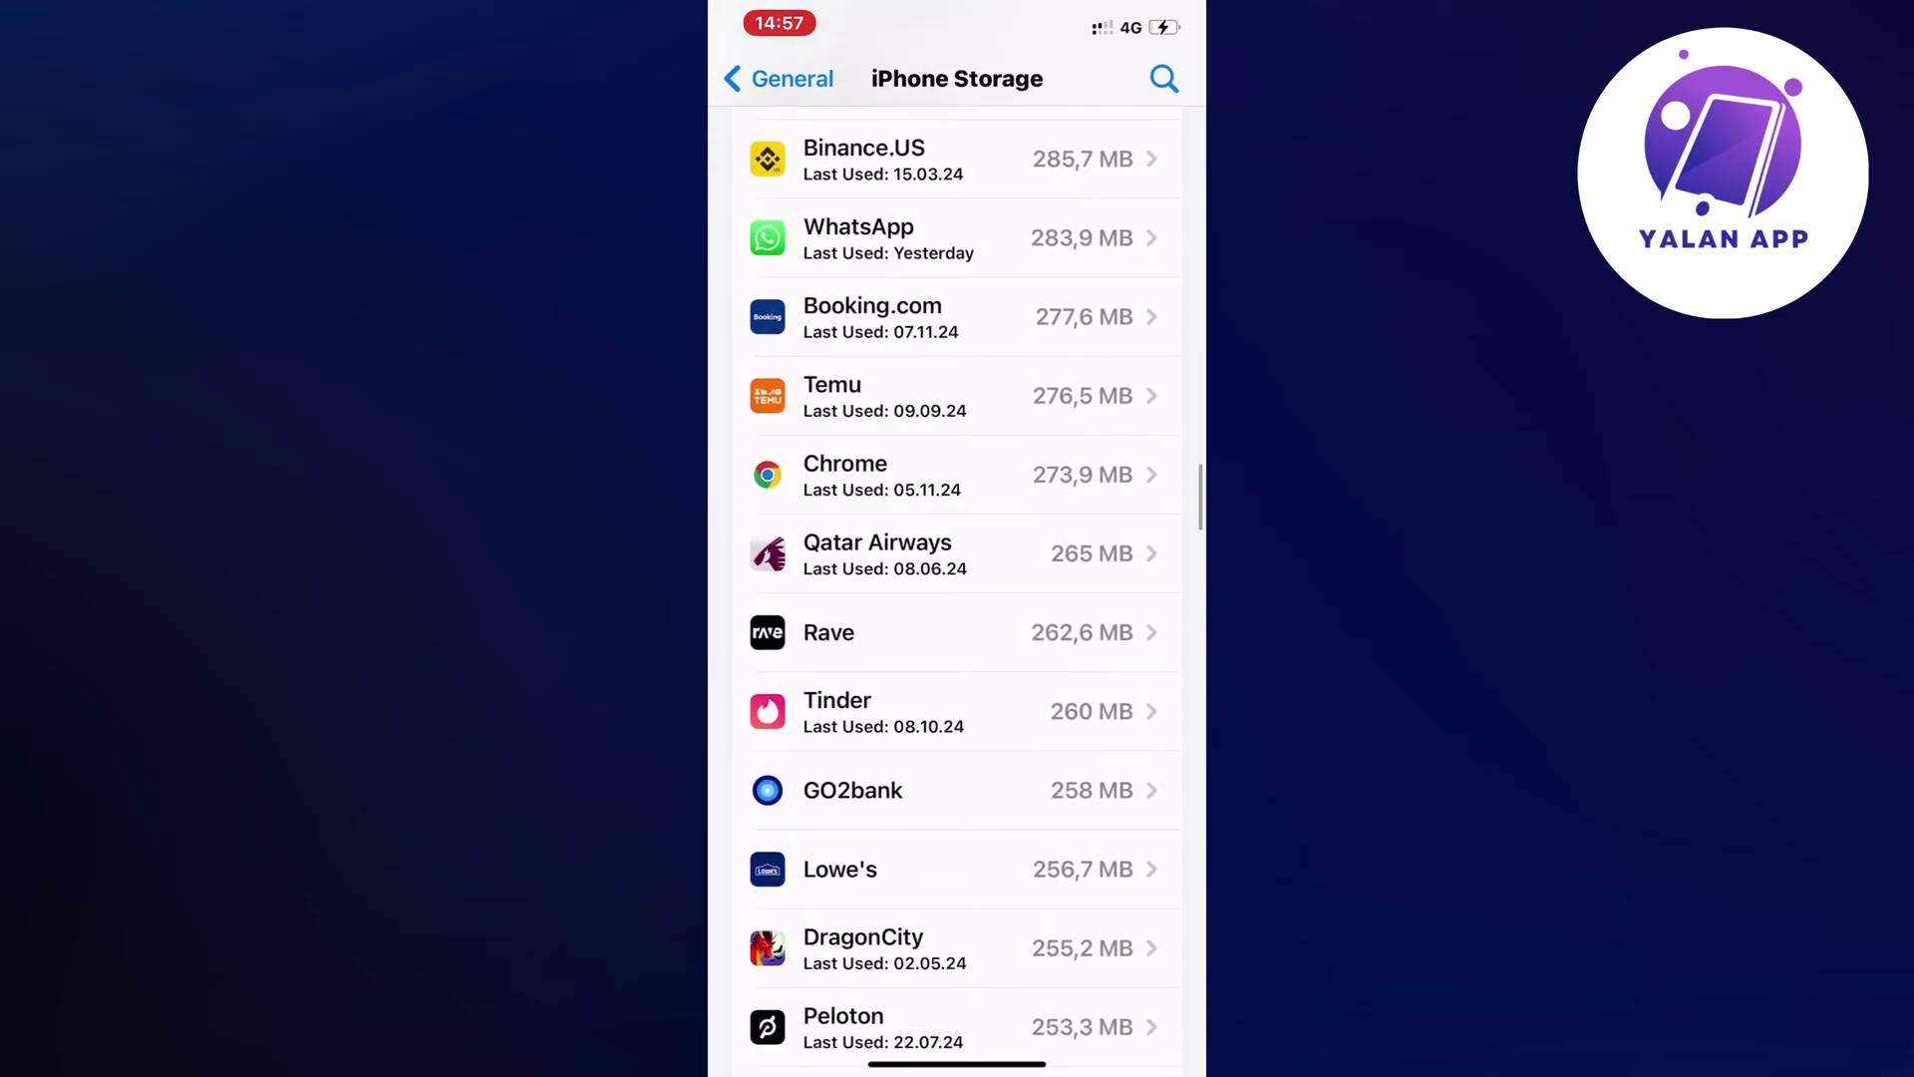
{"action": "scroll", "coordinate": [958, 599], "scroll_direction": "down", "scroll_amount": 2}
{"action": "scroll", "coordinate": [958, 598], "scroll_direction": "down", "scroll_amount": 6}
{"action": "scroll", "coordinate": [957, 598], "scroll_direction": "down", "scroll_amount": 2}
{"action": "scroll", "coordinate": [957, 599], "scroll_direction": "down", "scroll_amount": 2}
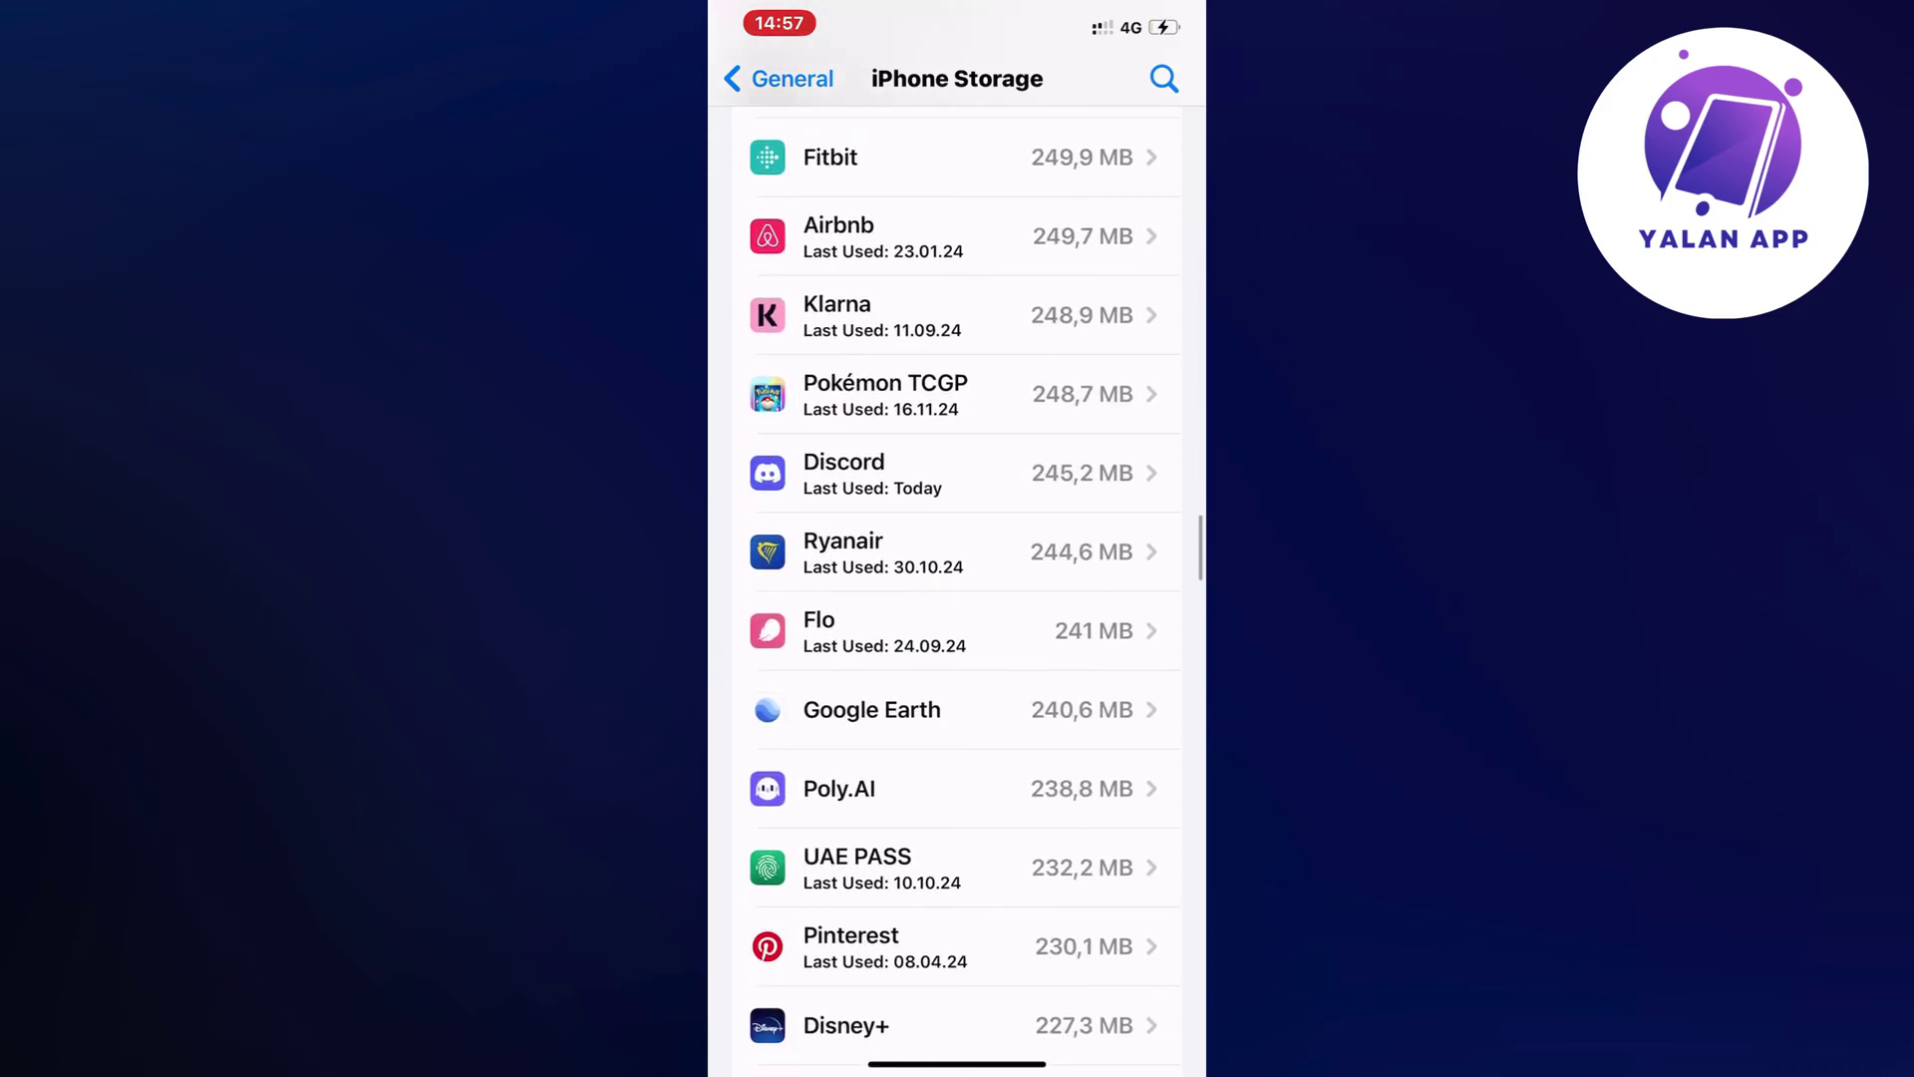
{"action": "scroll", "coordinate": [957, 598], "scroll_direction": "down", "scroll_amount": 1}
{"action": "scroll", "coordinate": [958, 598], "scroll_direction": "down", "scroll_amount": 3}
{"action": "scroll", "coordinate": [958, 598], "scroll_direction": "down", "scroll_amount": 4}
{"action": "scroll", "coordinate": [957, 598], "scroll_direction": "down", "scroll_amount": 3}
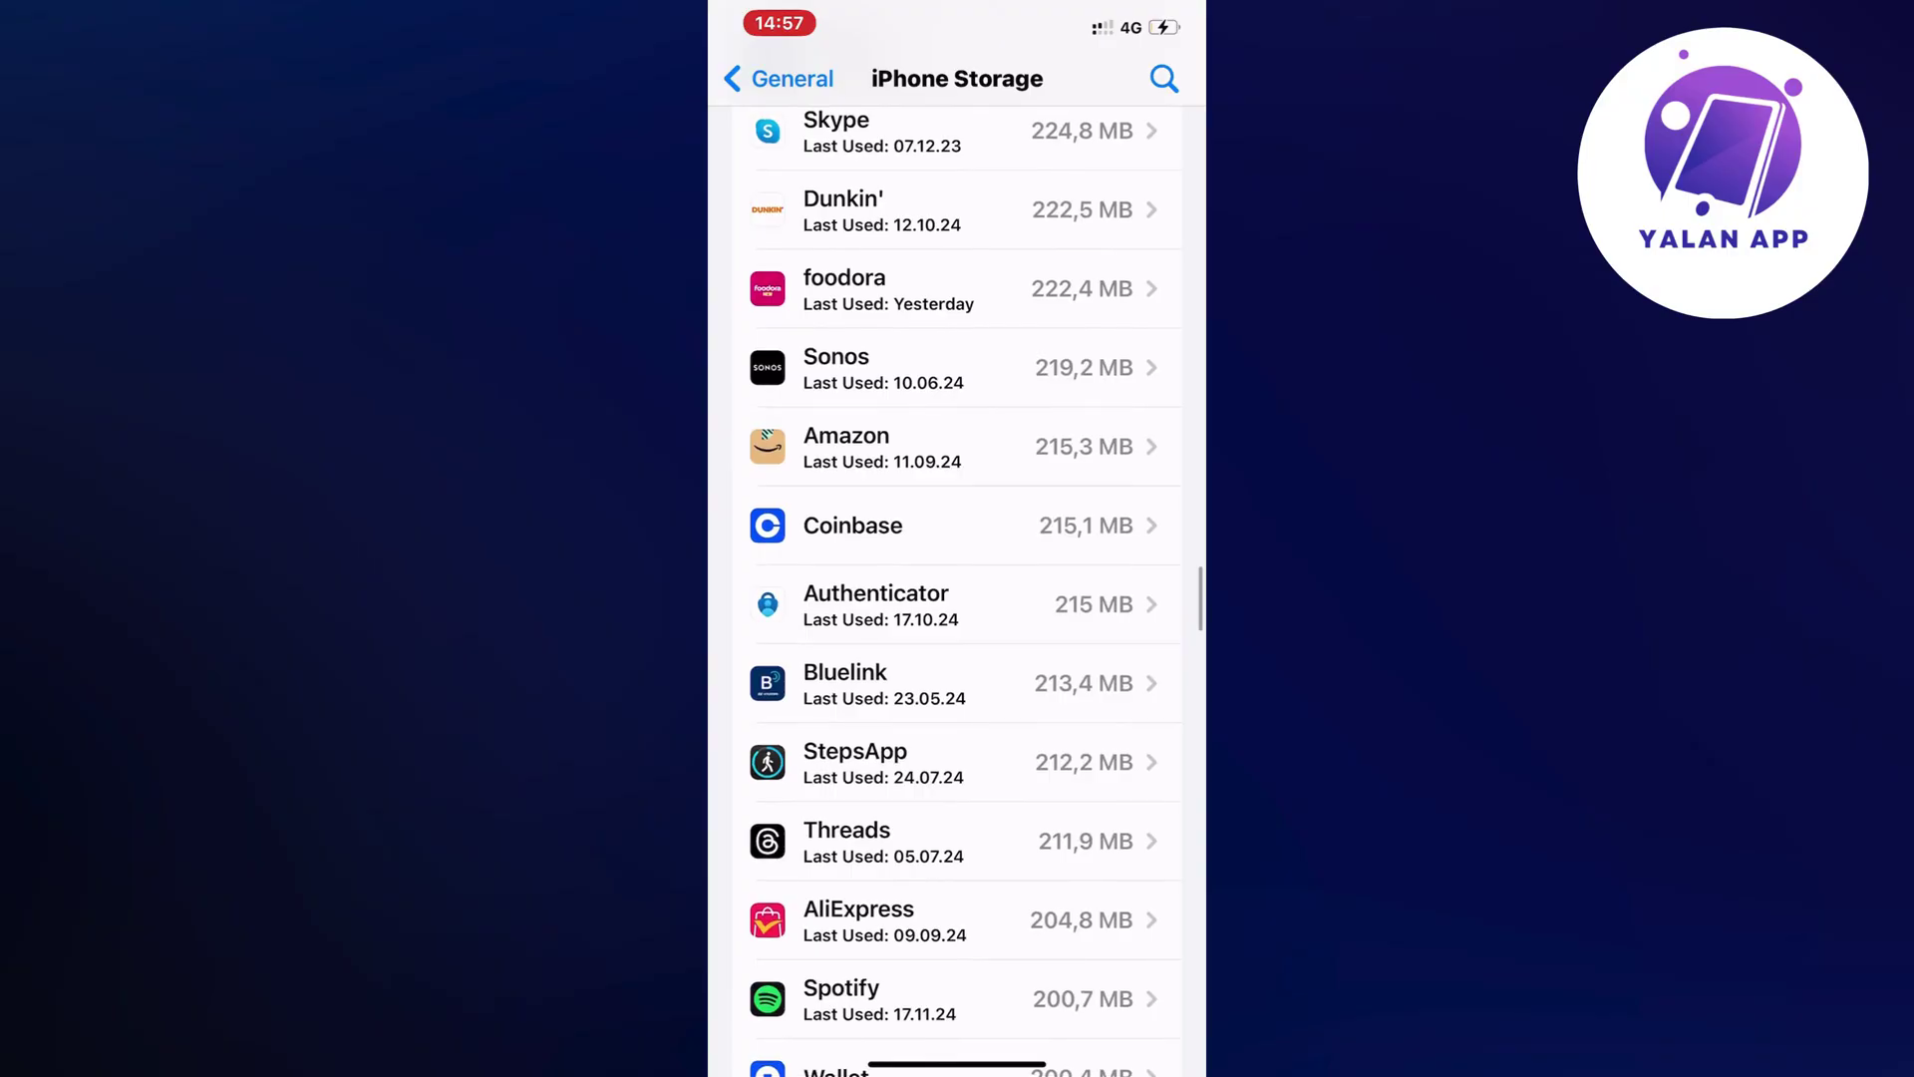
{"action": "scroll", "coordinate": [957, 598], "scroll_direction": "down", "scroll_amount": 2}
{"action": "scroll", "coordinate": [957, 599], "scroll_direction": "down", "scroll_amount": 3}
{"action": "scroll", "coordinate": [957, 599], "scroll_direction": "down", "scroll_amount": 4}
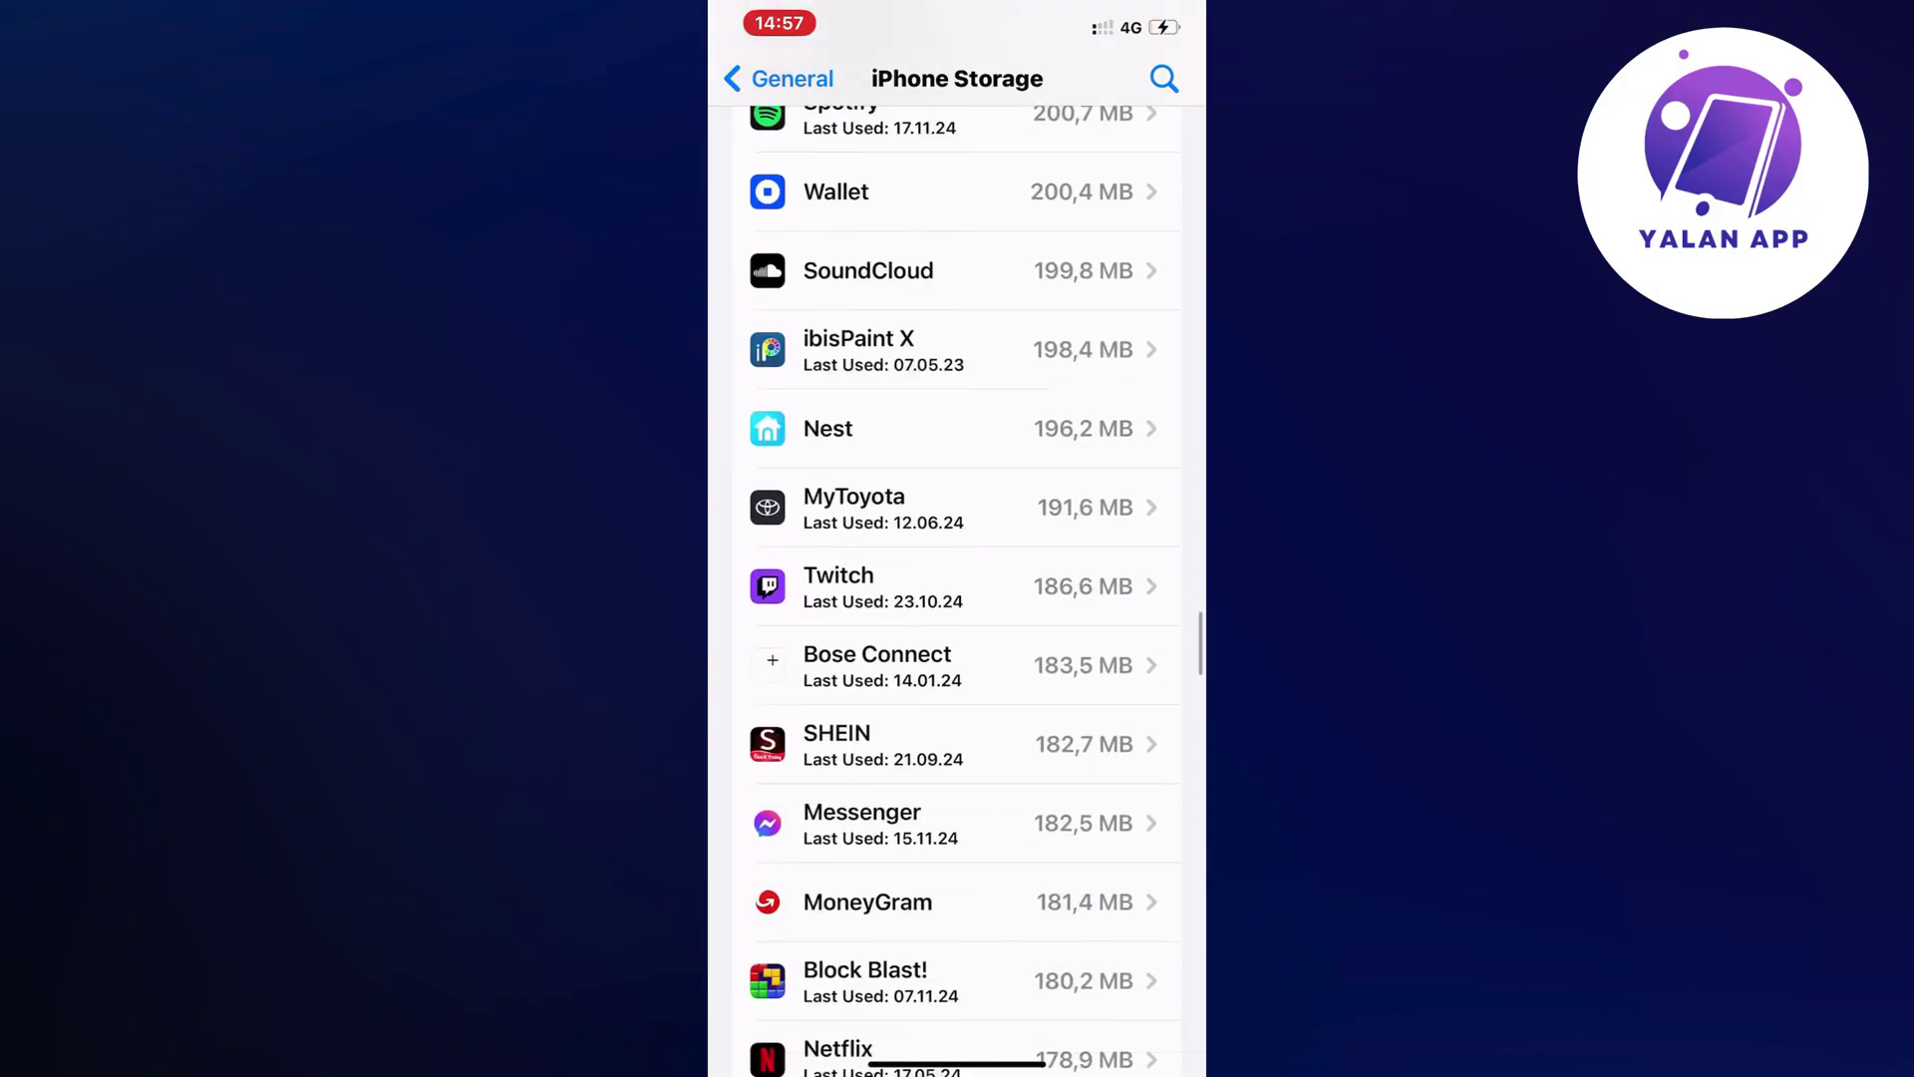
{"action": "scroll", "coordinate": [957, 598], "scroll_direction": "down", "scroll_amount": 5}
{"action": "scroll", "coordinate": [957, 599], "scroll_direction": "down", "scroll_amount": 3}
{"action": "scroll", "coordinate": [957, 599], "scroll_direction": "down", "scroll_amount": 2}
{"action": "scroll", "coordinate": [958, 599], "scroll_direction": "down", "scroll_amount": 1}
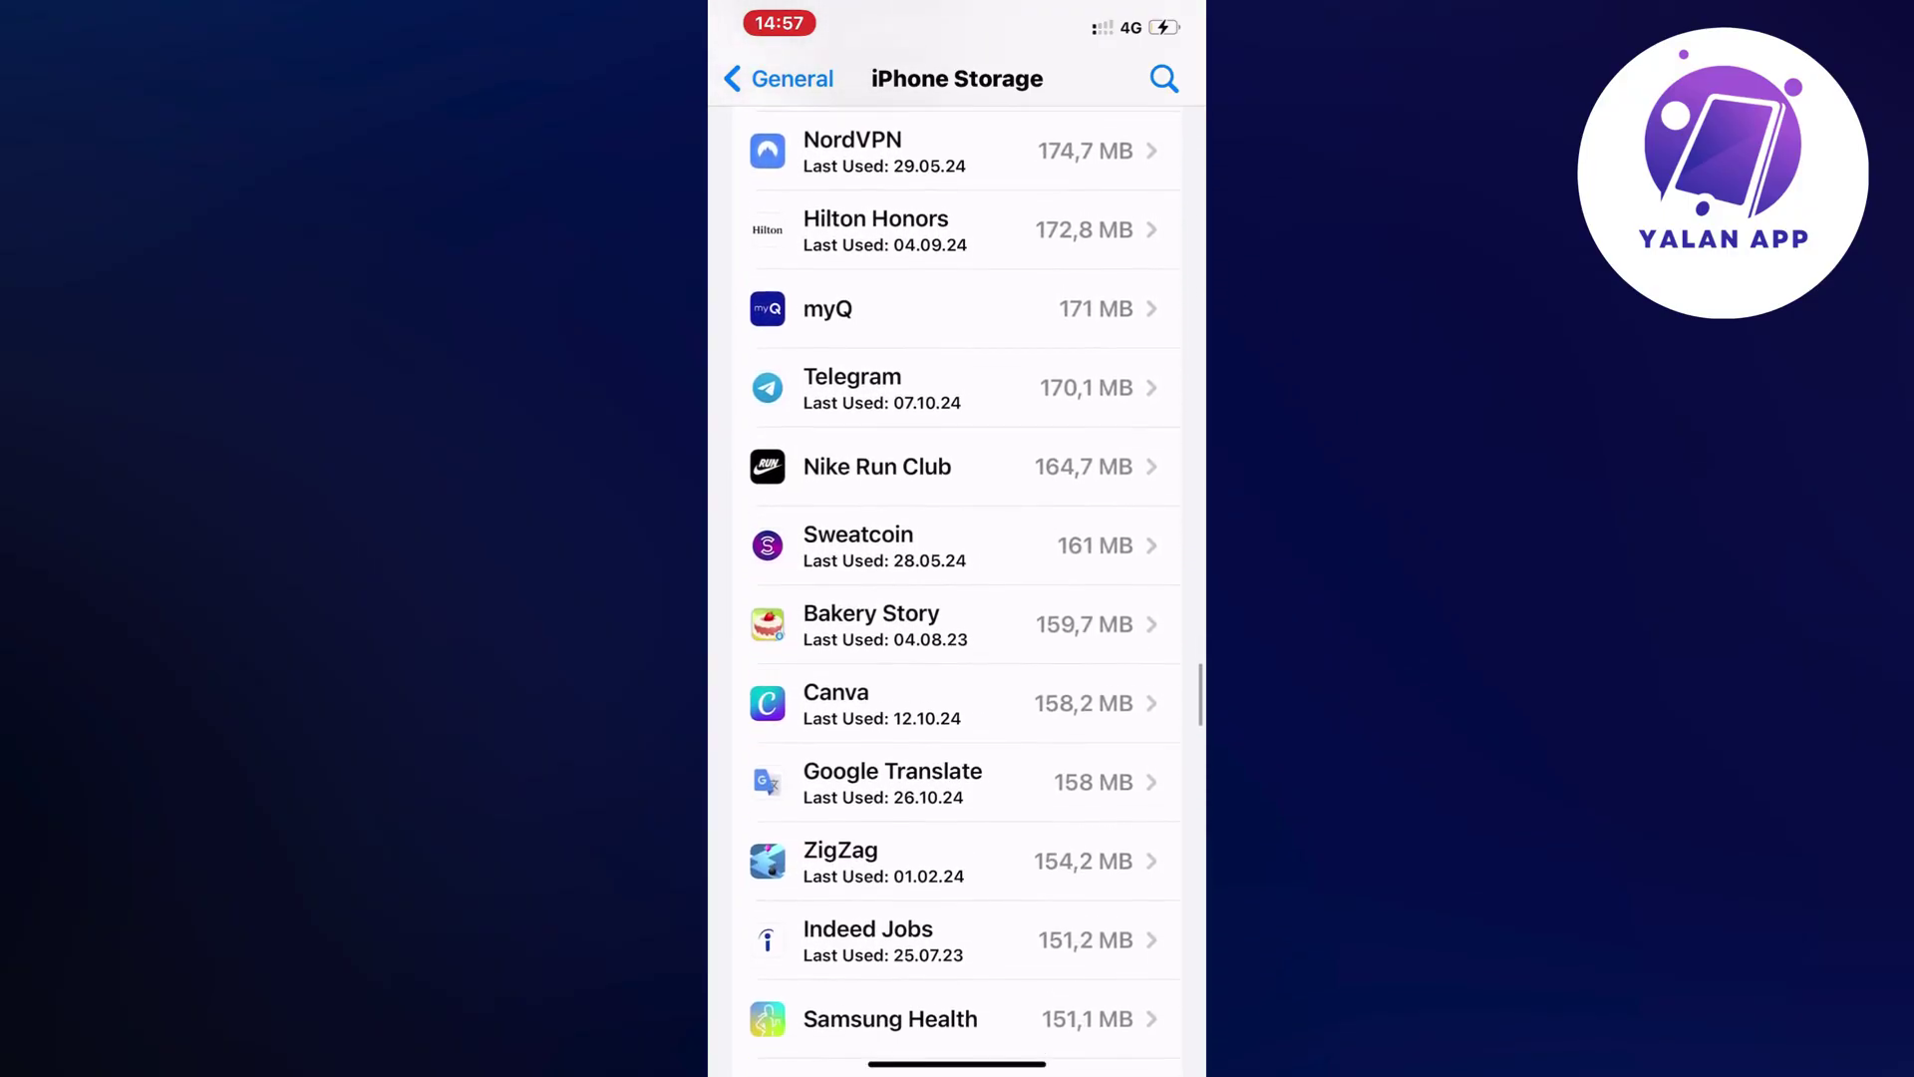
{"action": "scroll", "coordinate": [958, 599], "scroll_direction": "down", "scroll_amount": 5}
{"action": "scroll", "coordinate": [957, 598], "scroll_direction": "down", "scroll_amount": 1}
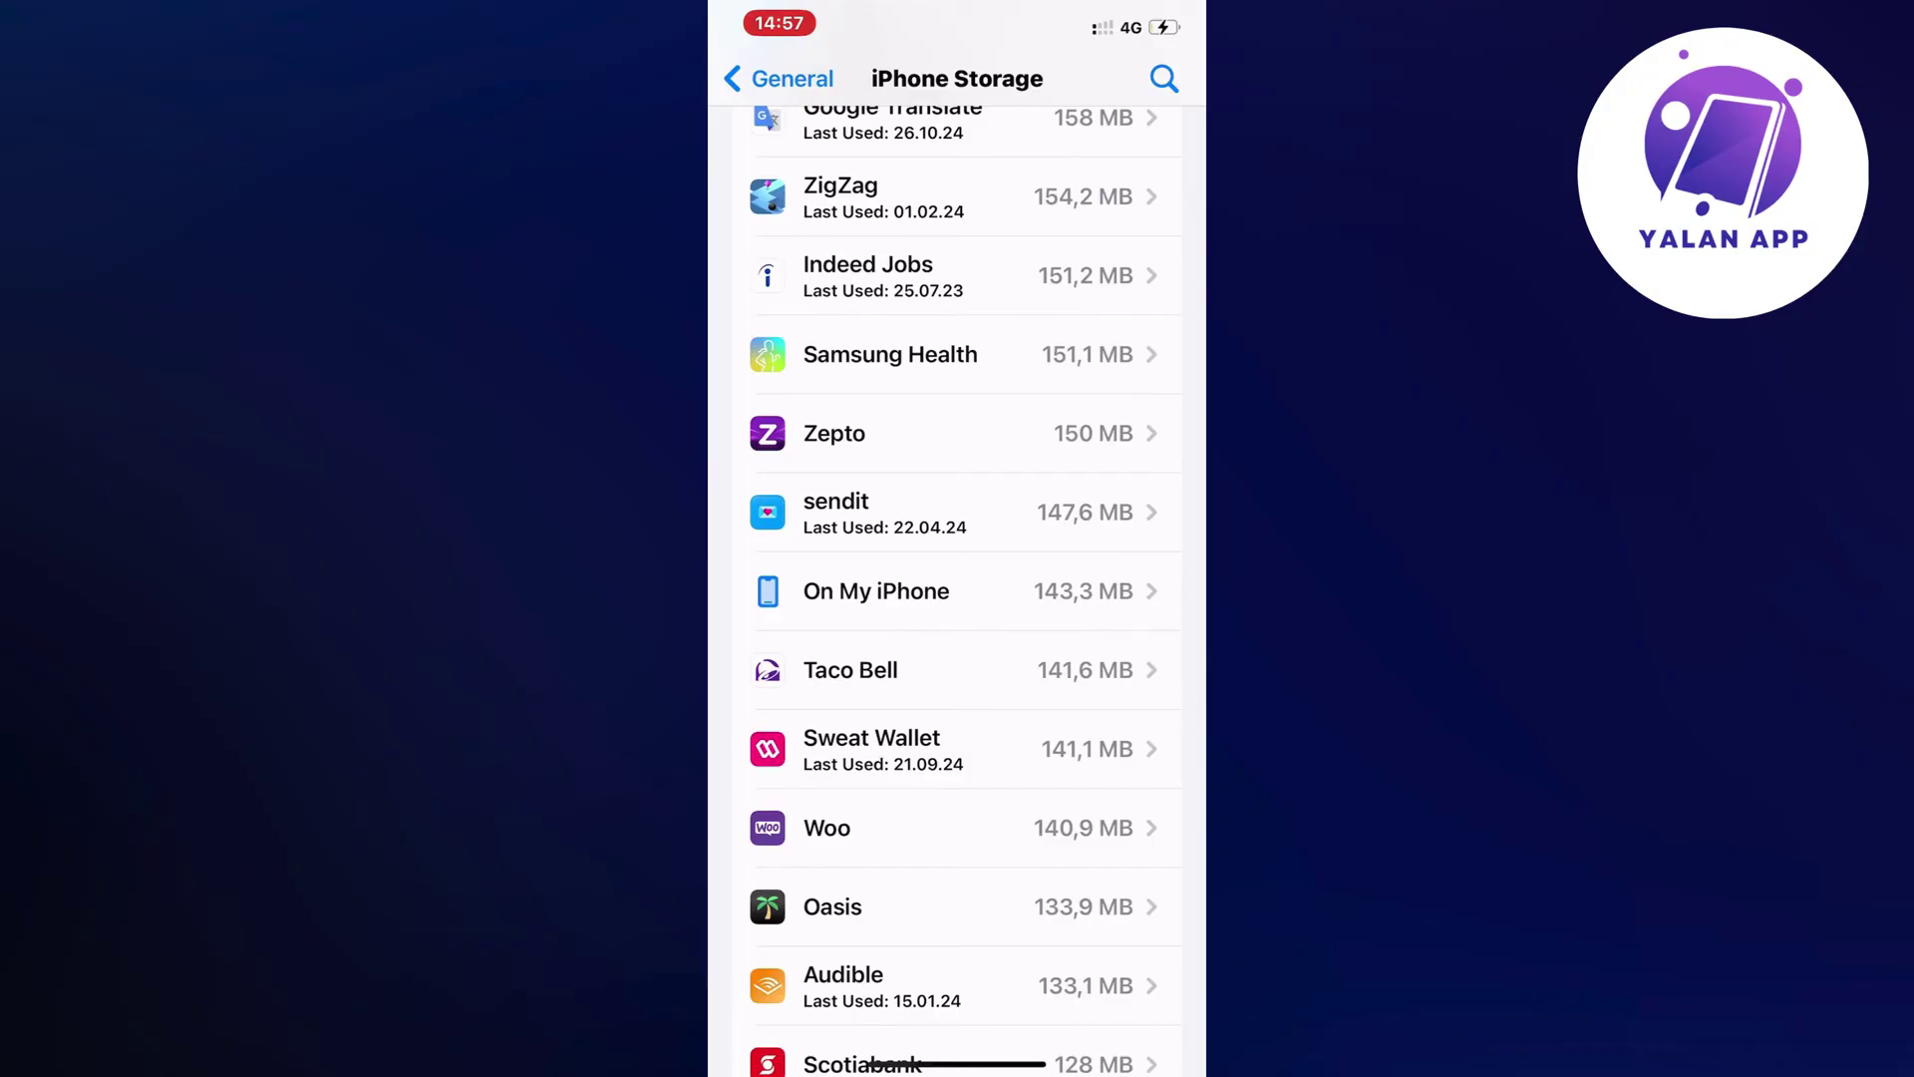
Search the app list for 'Bl' and open Bluesky's storage details
{"action": "left_click", "coordinate": [1165, 79]}
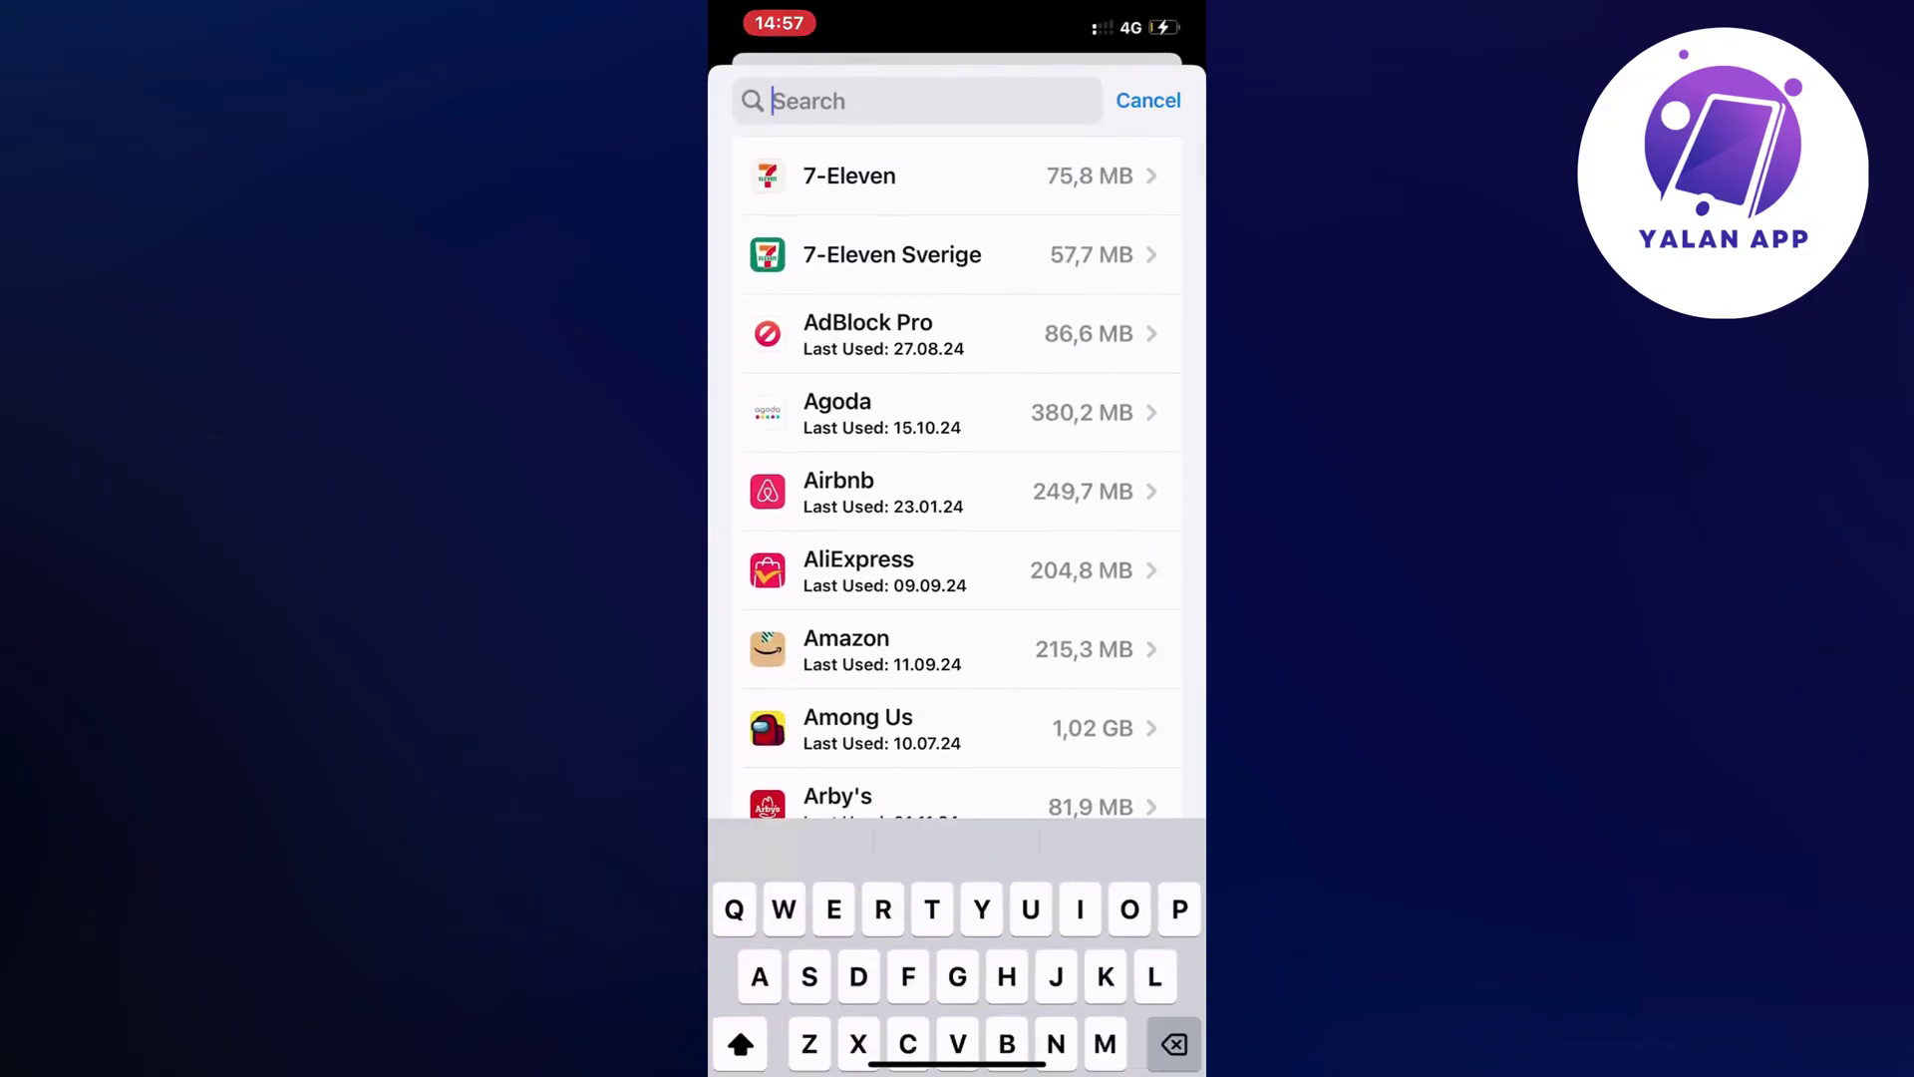
{"action": "type", "text": "V"}
{"action": "key", "text": "BackSpace"}
{"action": "type", "text": "Bl"}
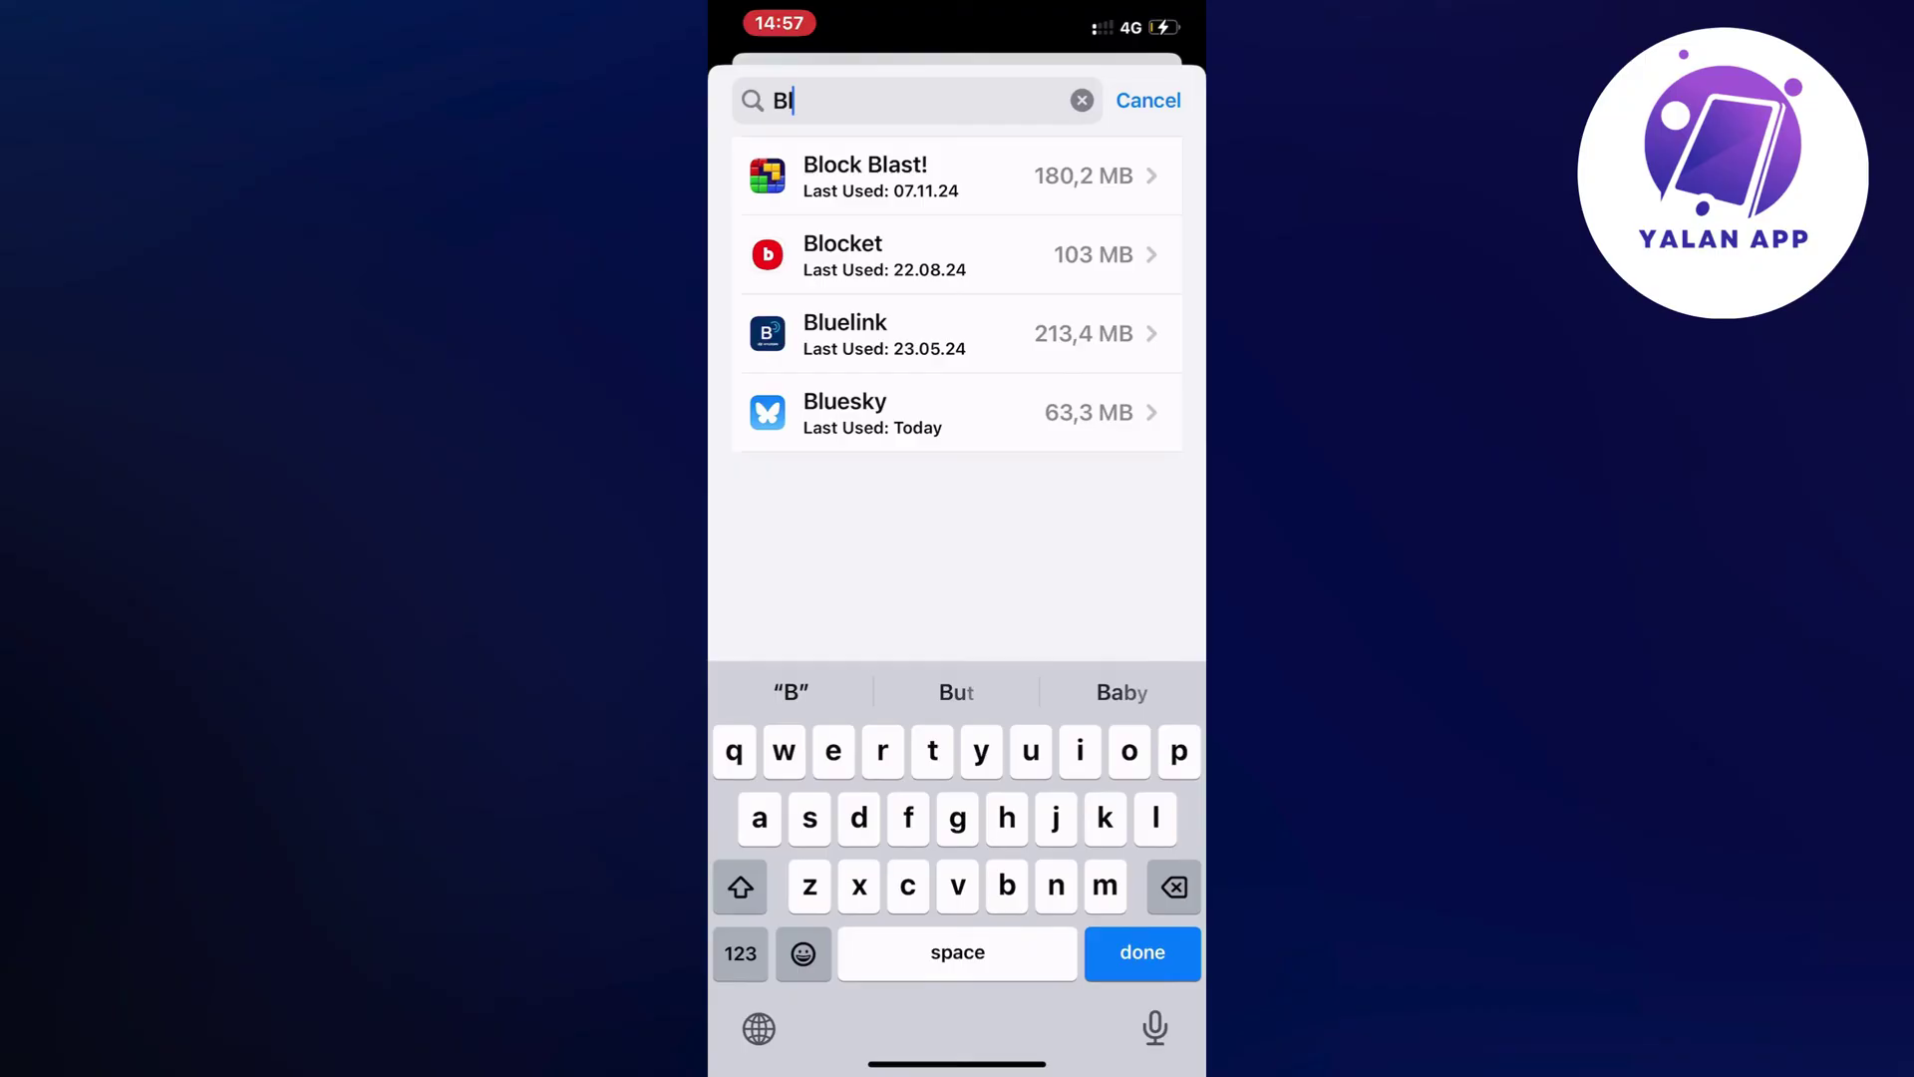
{"action": "left_click", "coordinate": [957, 413]}
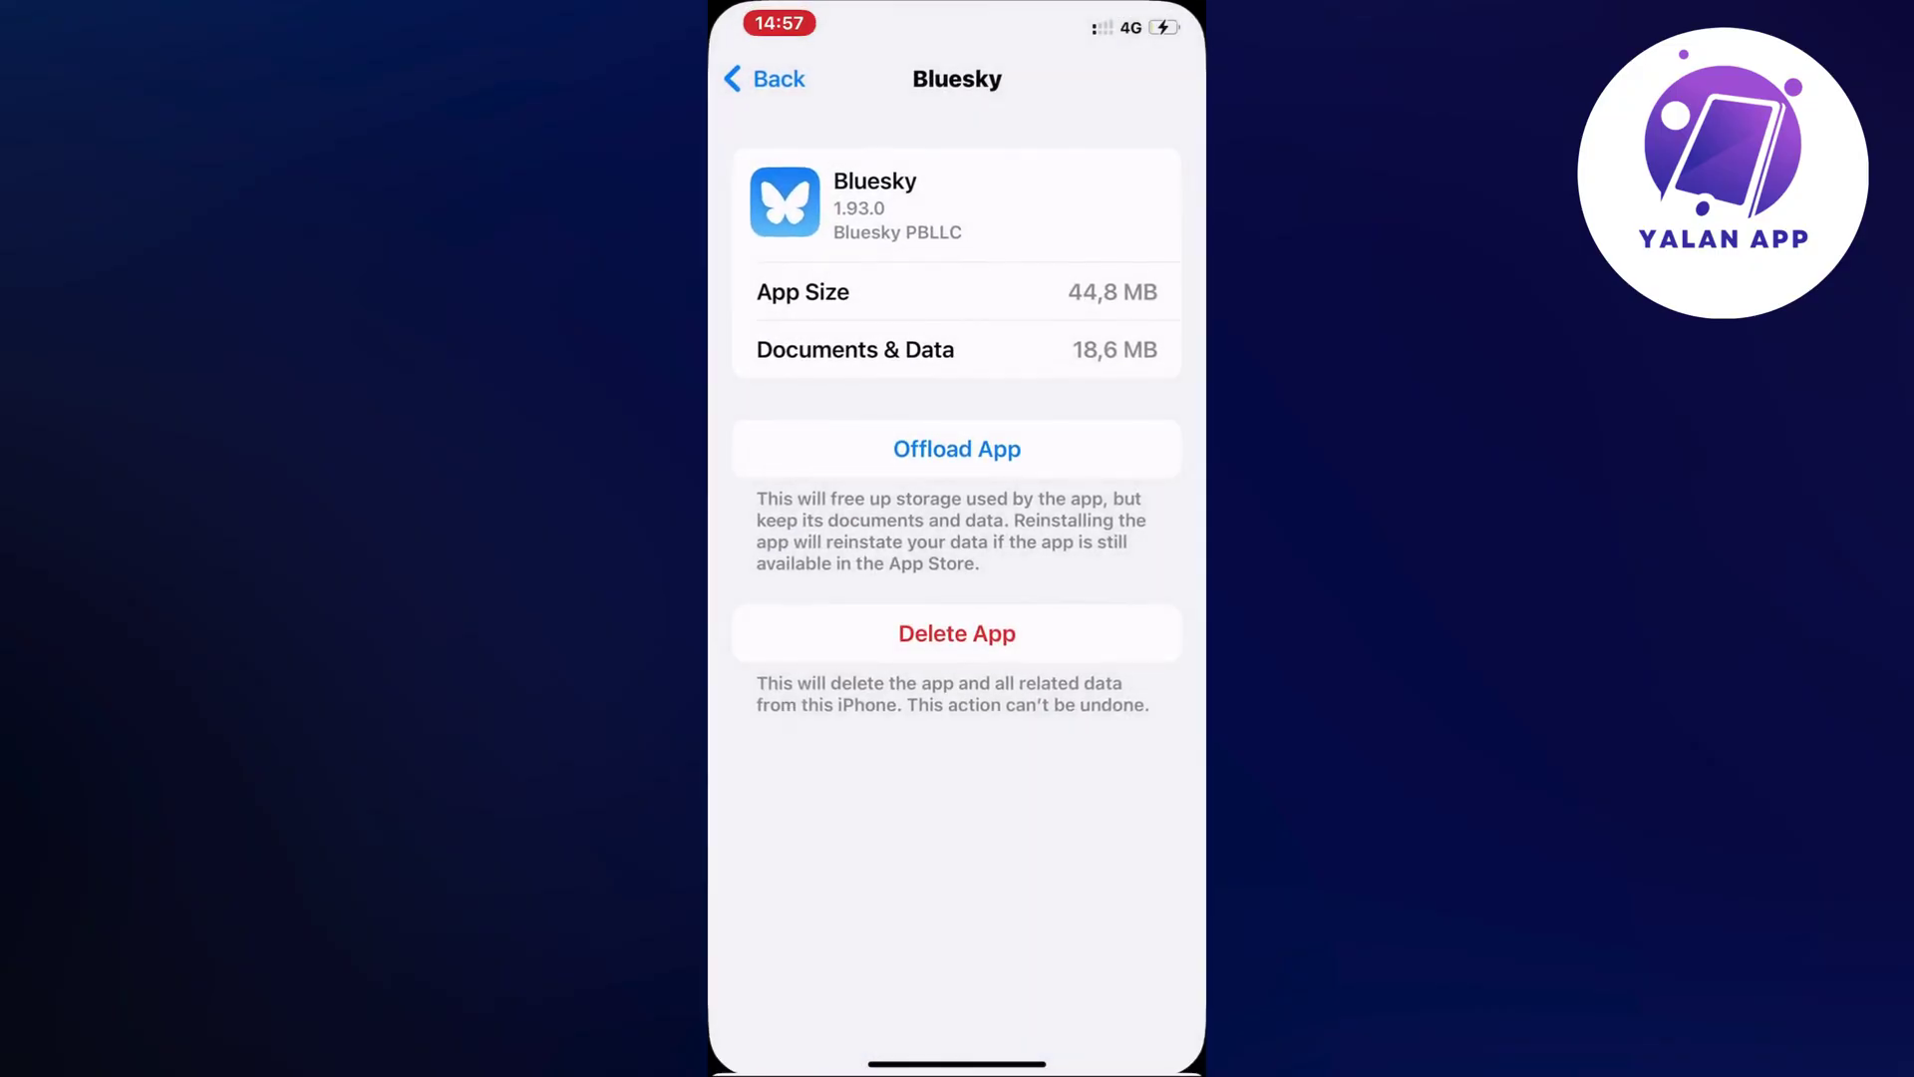
Offload Bluesky after confirming, reinstall it, and return to the home screen
{"action": "left_click", "coordinate": [957, 449]}
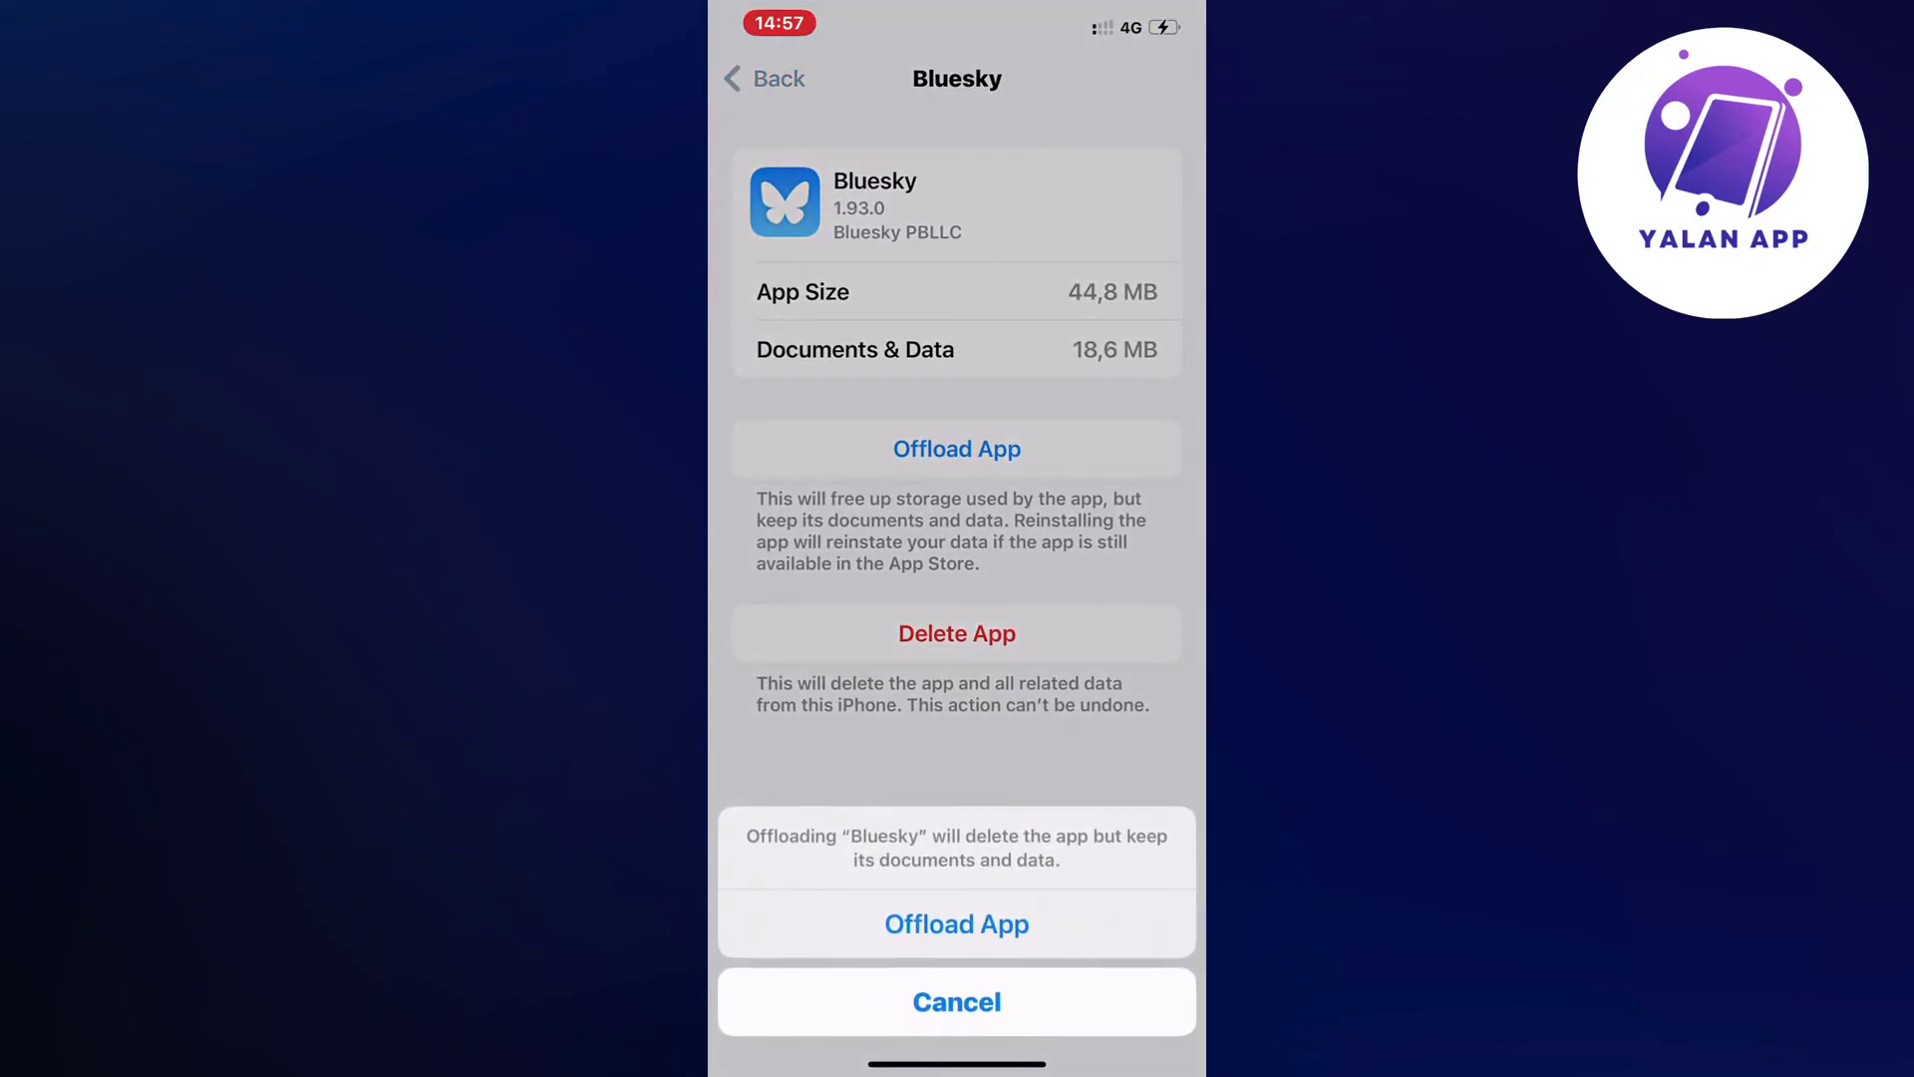
{"action": "left_click", "coordinate": [957, 918]}
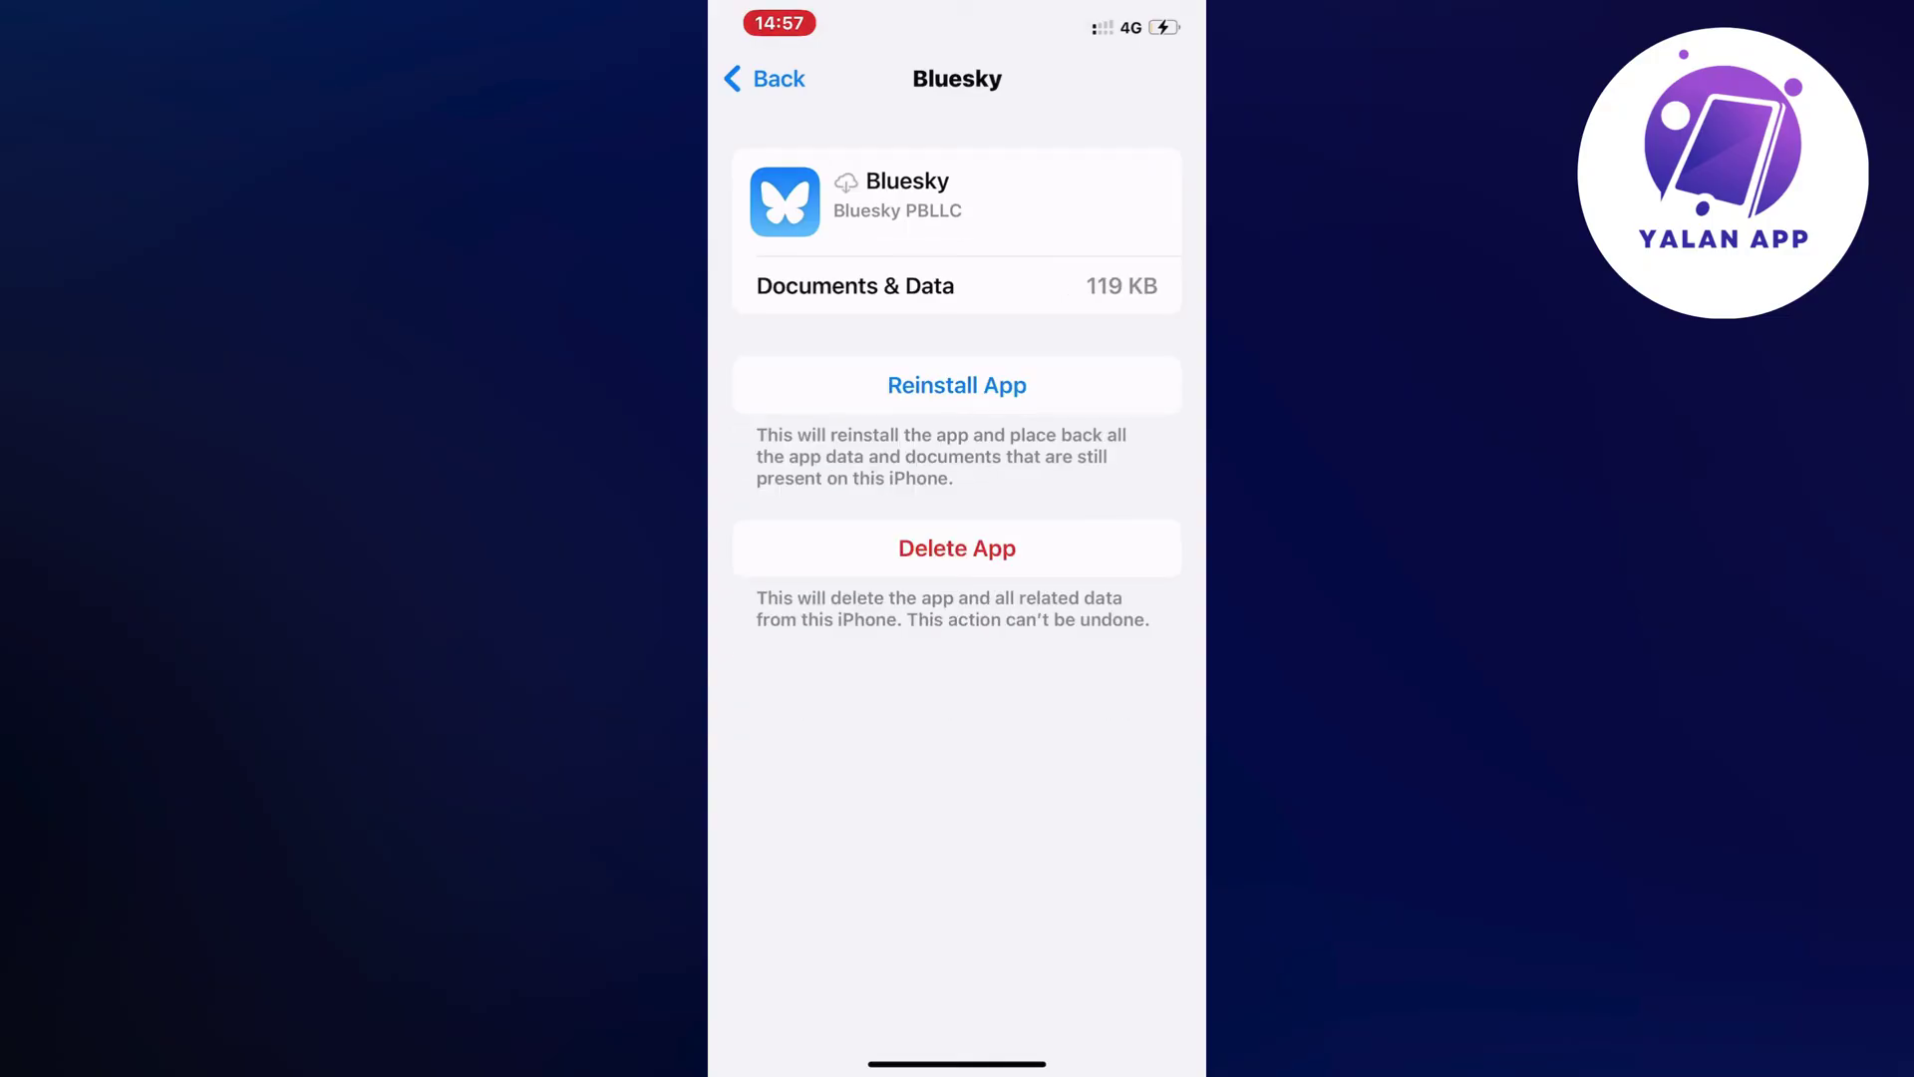
{"action": "left_click", "coordinate": [957, 383]}
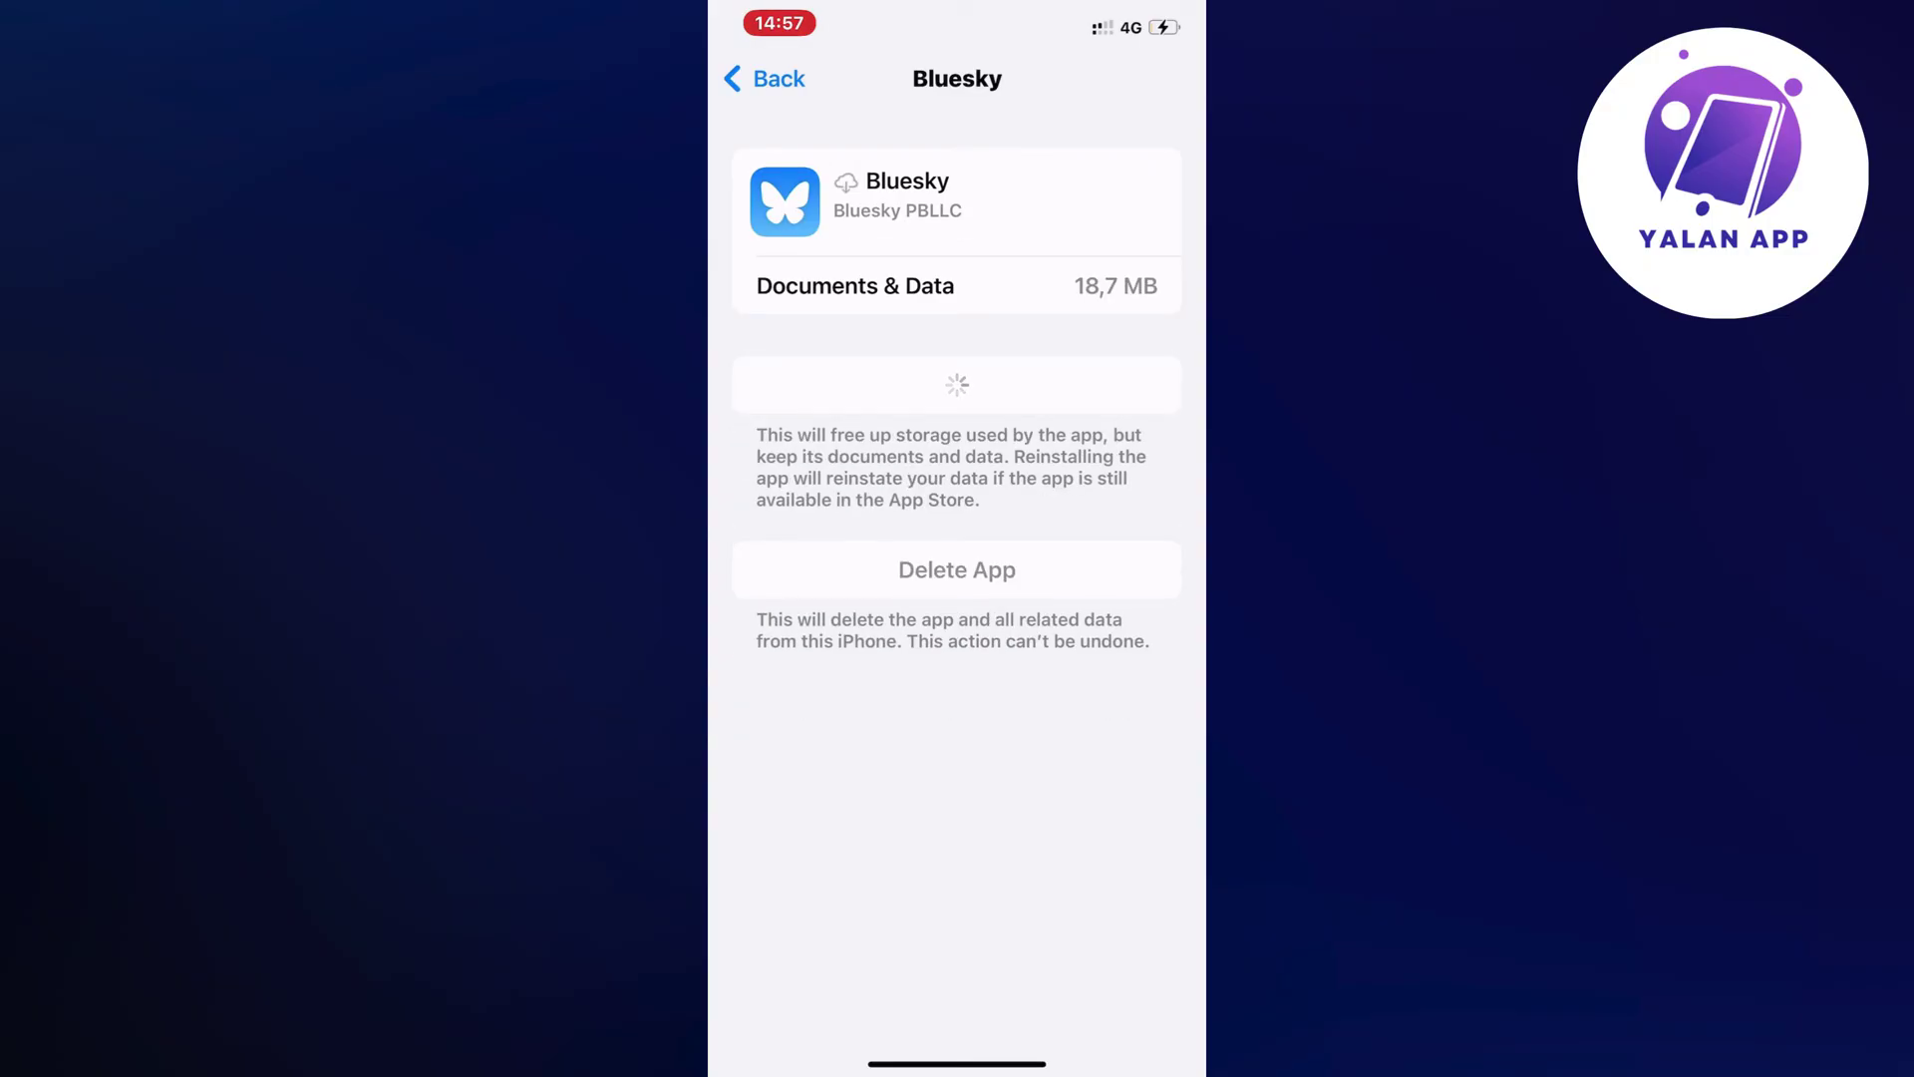
{"action": "left_click_drag", "start_coordinate": [957, 1063], "coordinate": [958, 598]}
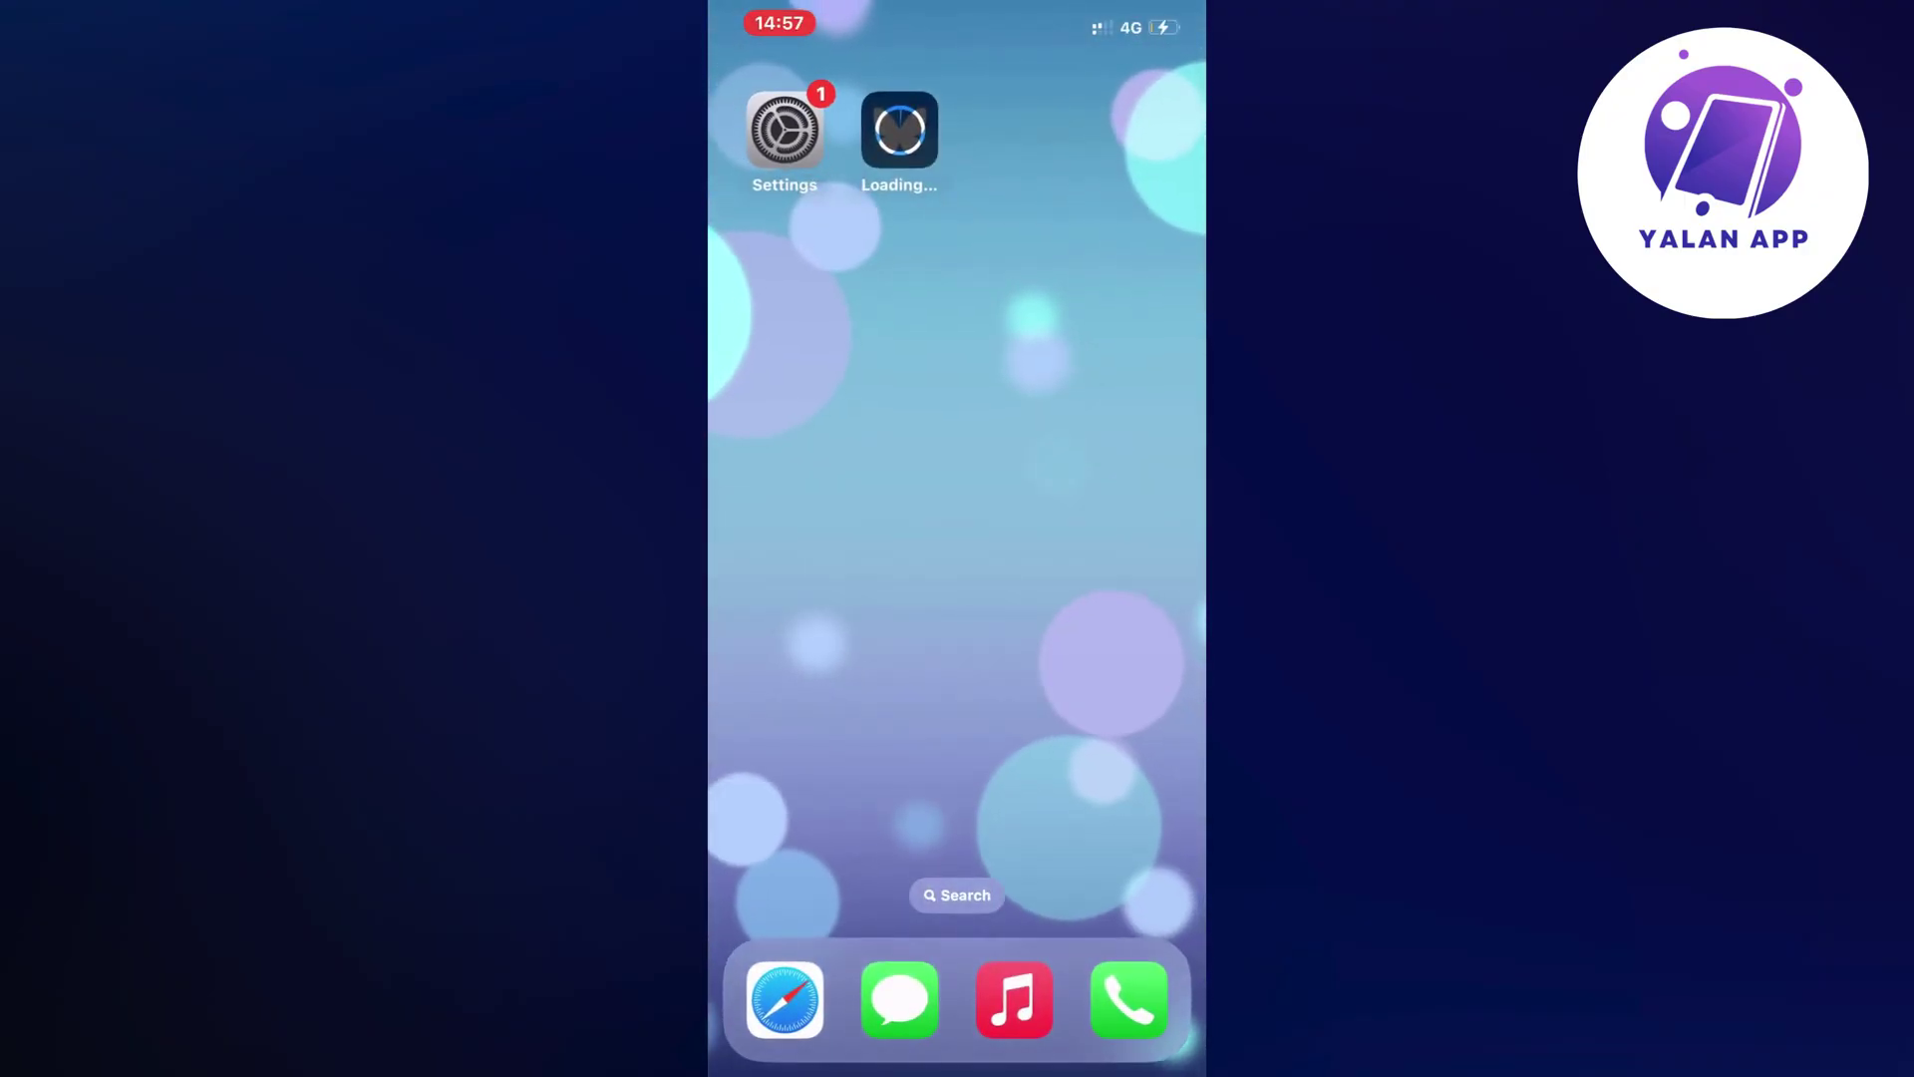